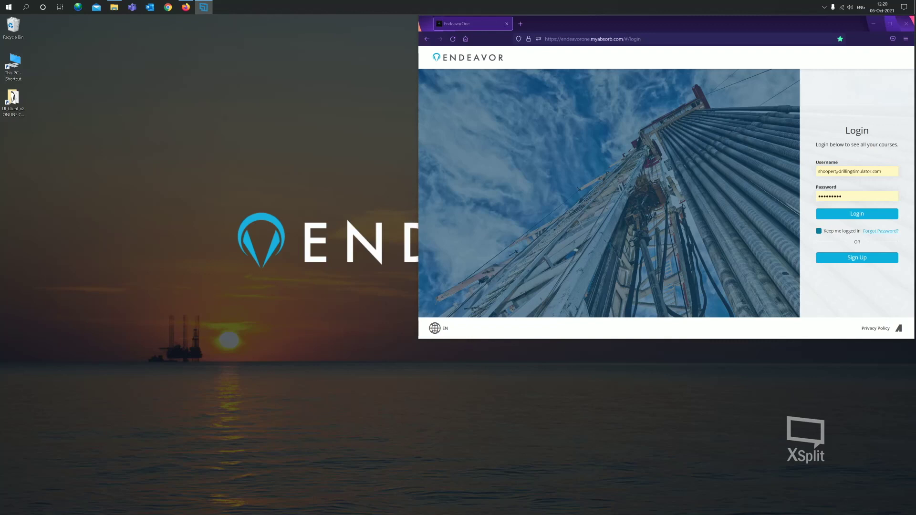
Bring the Firefox window with the filled-in Endeavor One login page to the front
left_click(561, 26)
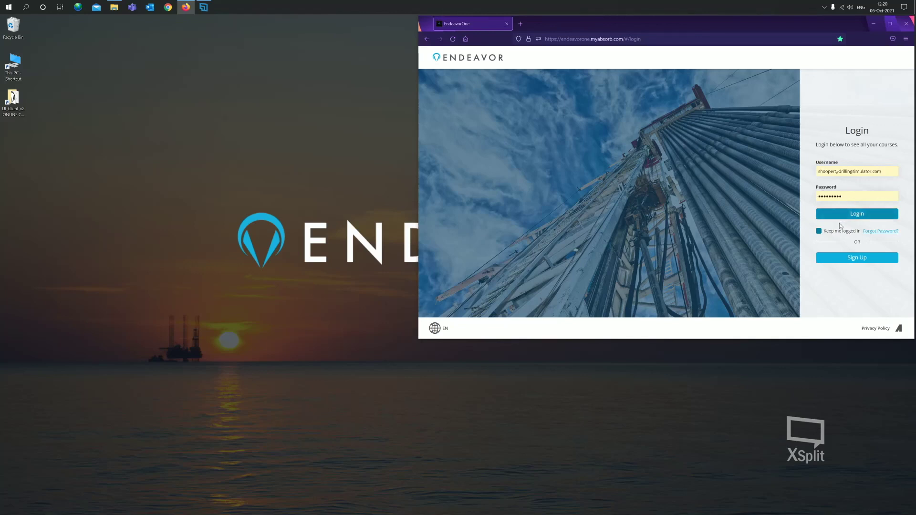
Log in with 'Keep me logged in' ticked and open the IWCF Surface B course
left_click(819, 231)
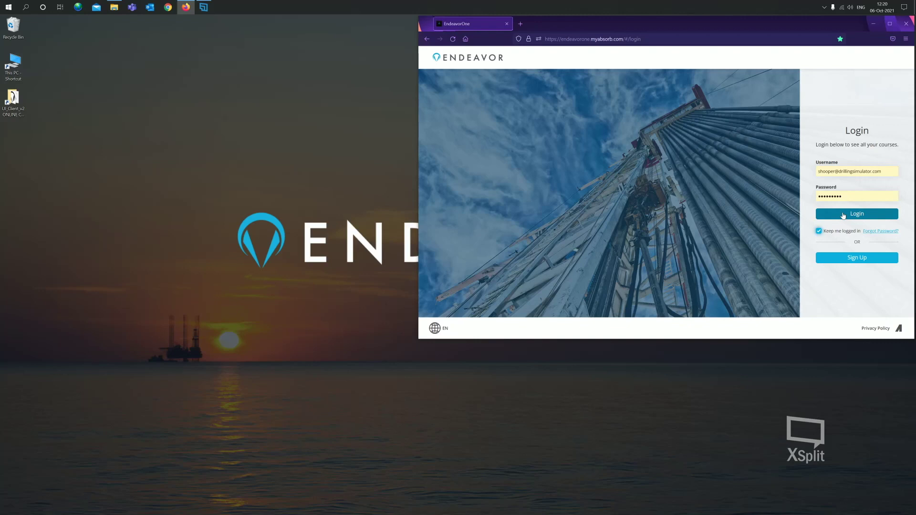
left_click(843, 216)
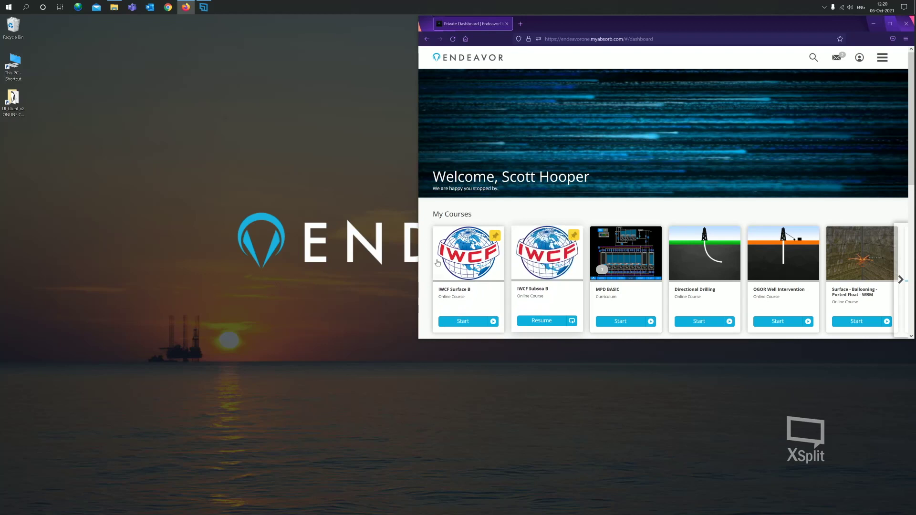
left_click(466, 263)
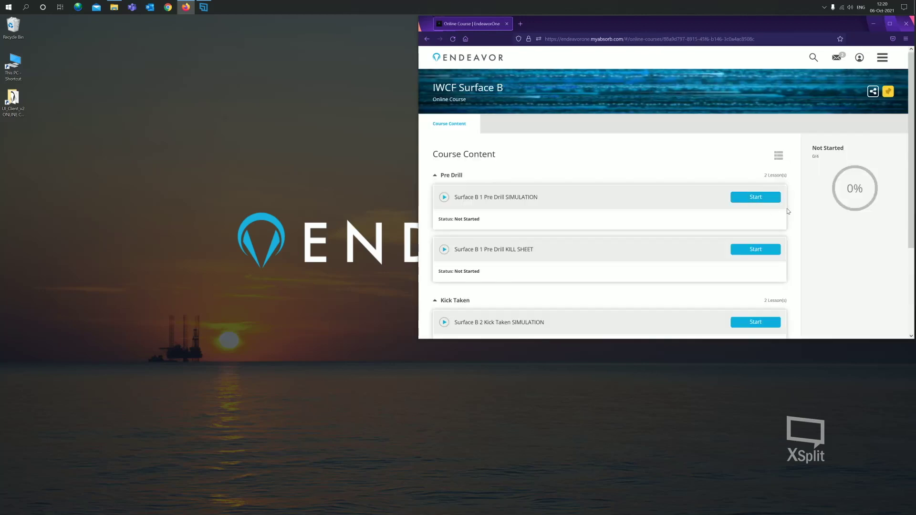
scroll(796, 213, "down", 3)
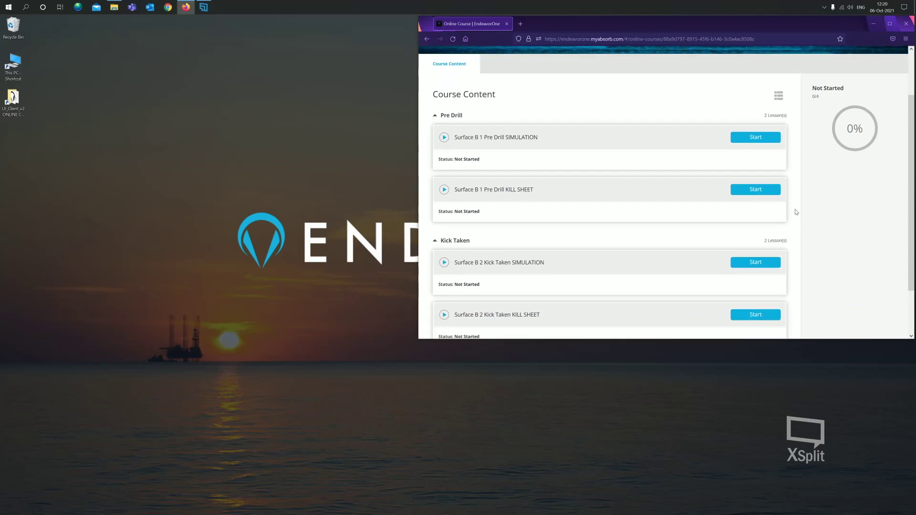
scroll(796, 213, "up", 1)
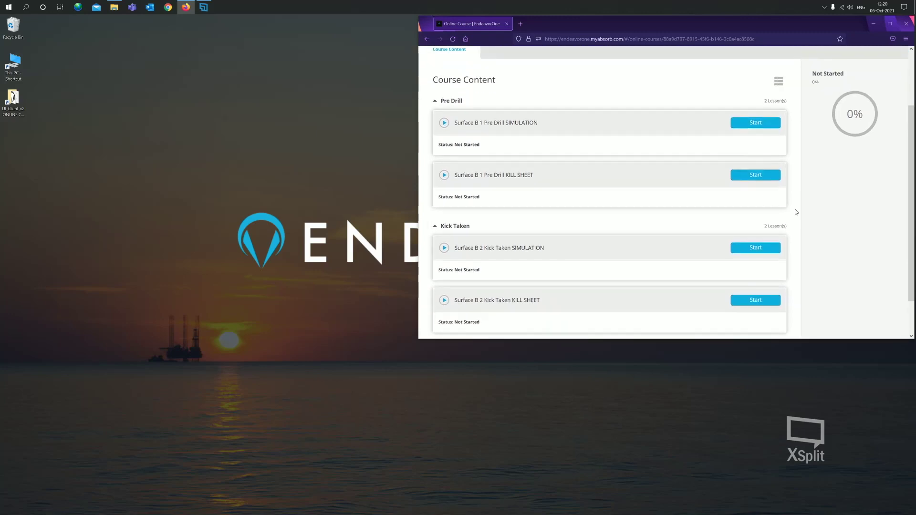
scroll(796, 213, "down", 1)
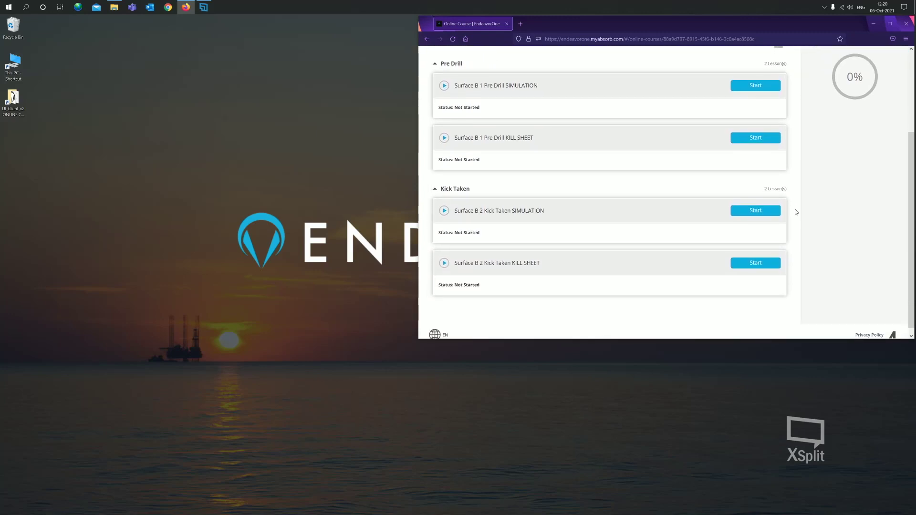
scroll(796, 212, "up", 1)
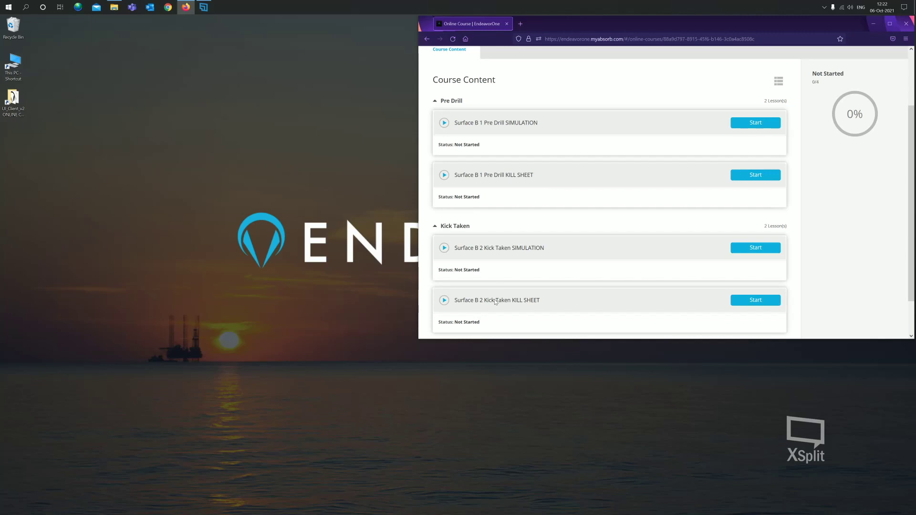
left_click(764, 302)
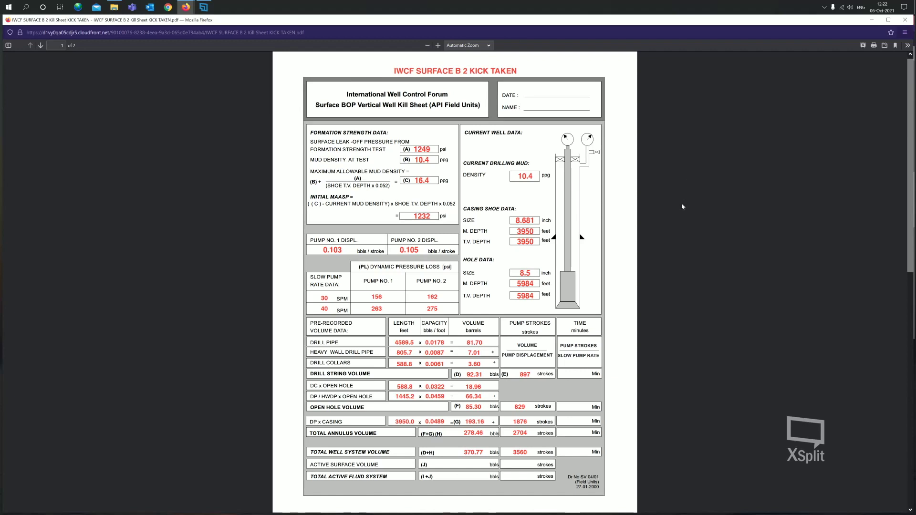
Scroll through both pages of the Surface B 2 Kick Taken kill sheet, then close the PDF
scroll(681, 217, "down", 1)
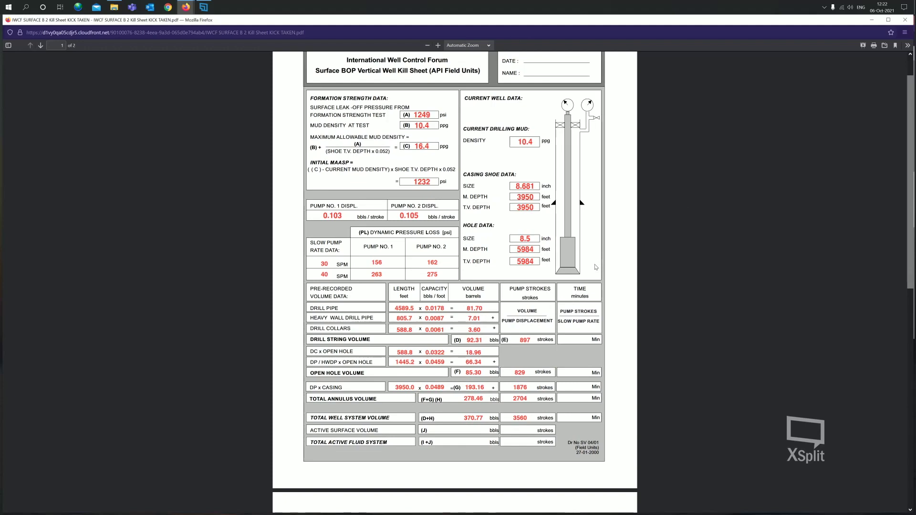
scroll(613, 263, "down", 10)
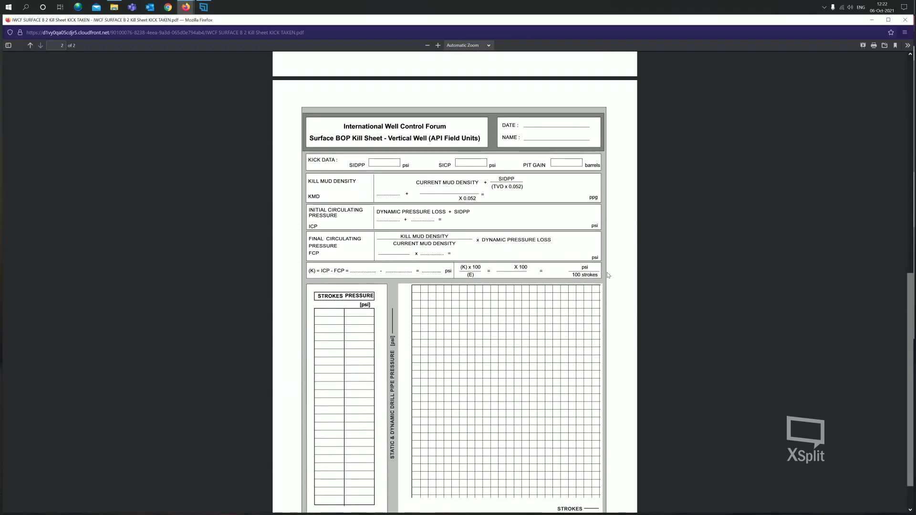
scroll(609, 275, "down", 2)
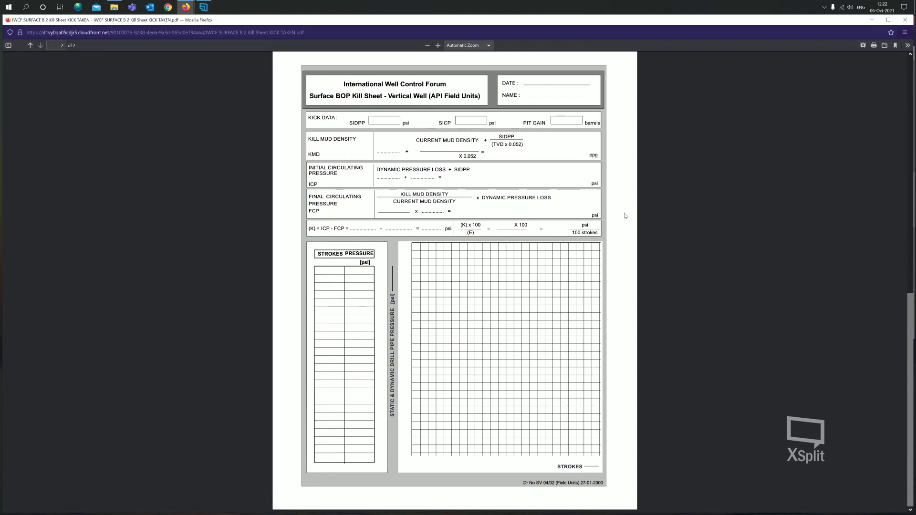
scroll(625, 216, "up", 8)
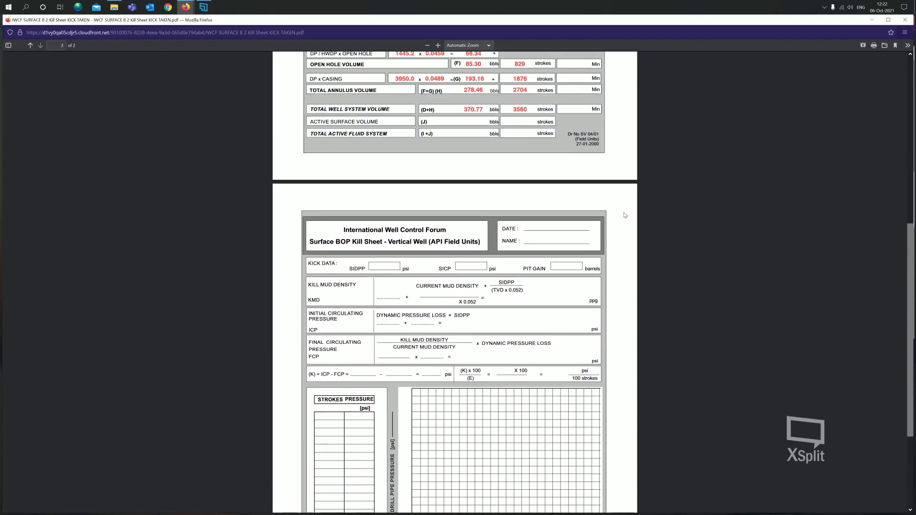
scroll(625, 217, "up", 3)
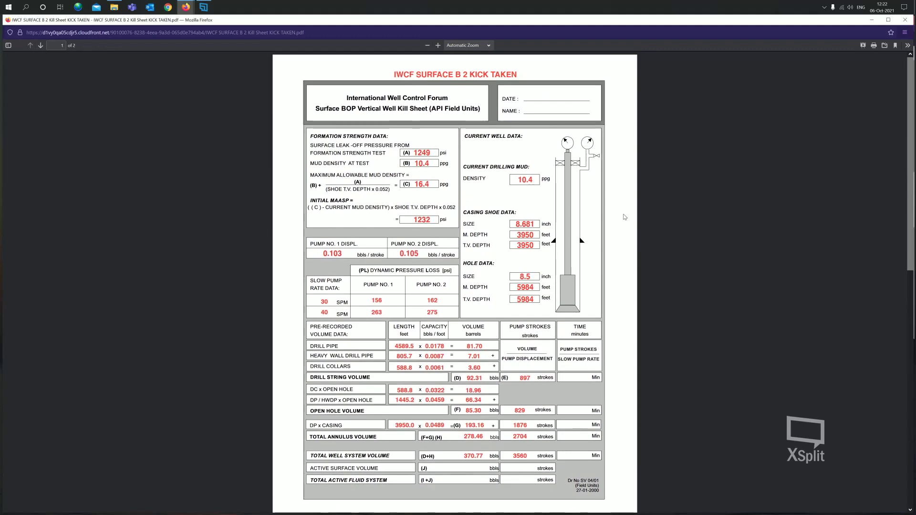
left_click(905, 20)
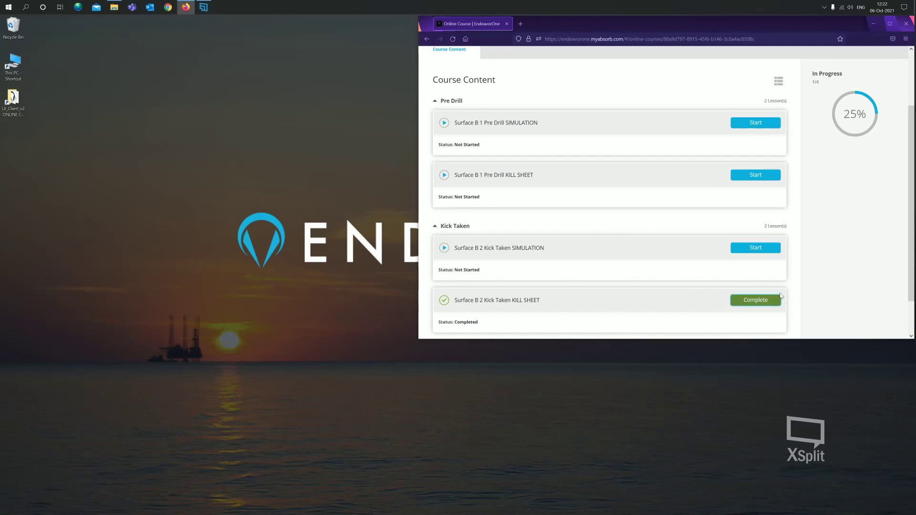
Scroll back up the course page to the Surface B 1 Pre Drill SIMULATION lesson
scroll(802, 231, "up", 1)
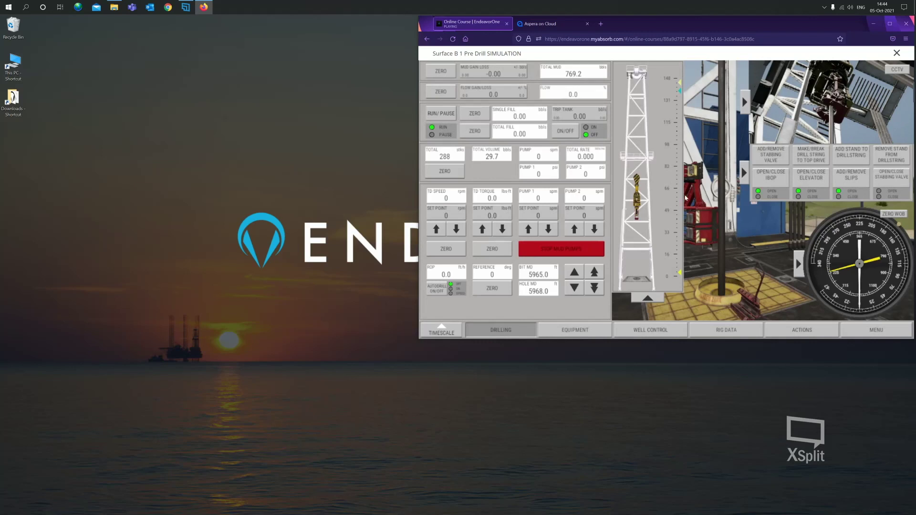
Return to the simulator browser, then open the UI_Client_v2 client folder from the desktop
left_click(374, 117)
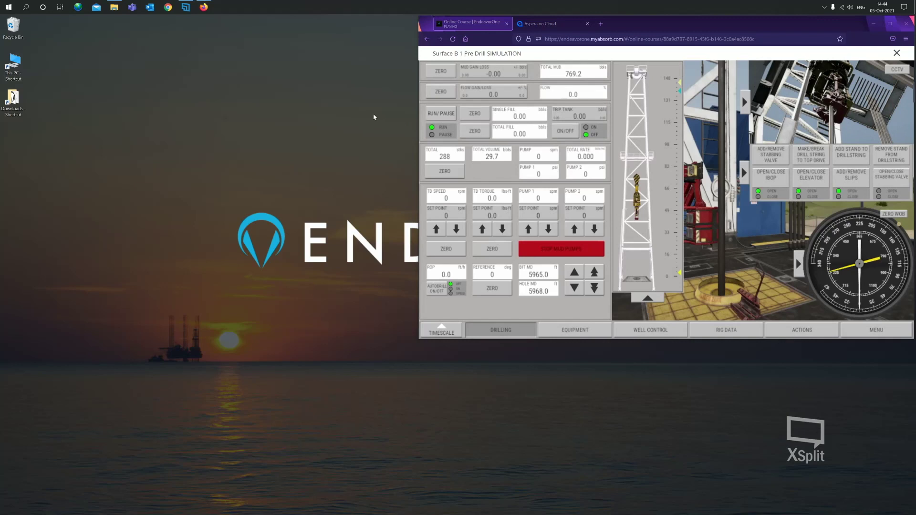
left_click(660, 26)
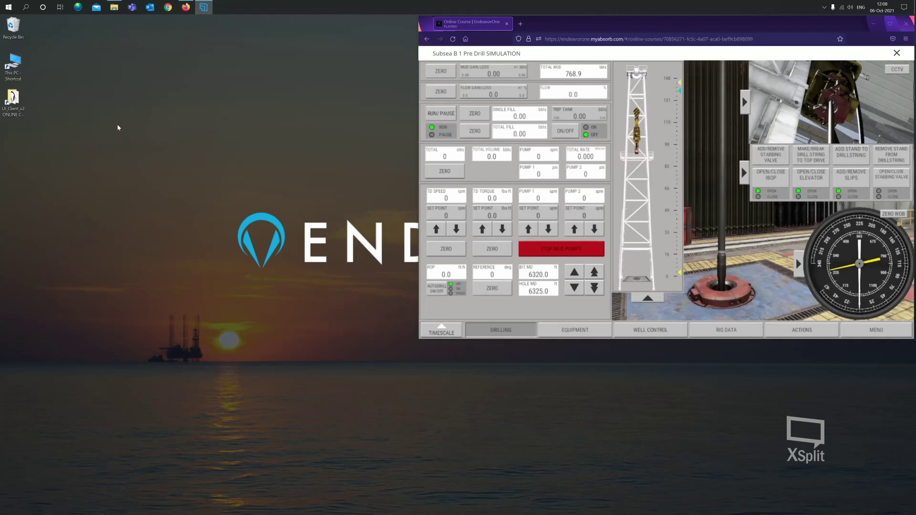
double_click(13, 98)
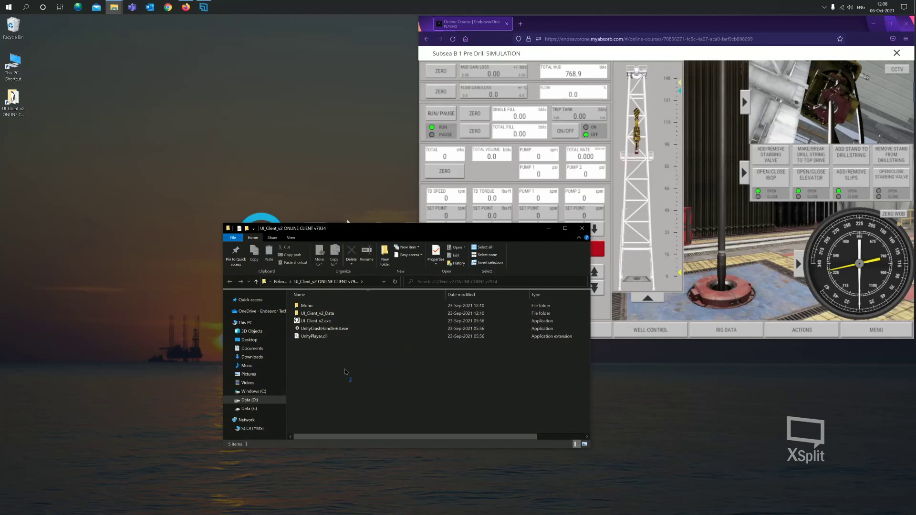
Launch UI_Client_v2.exe from the ONLINE CLIENT v7934 folder
left_click_drag(346, 372, 311, 307)
left_click(333, 365)
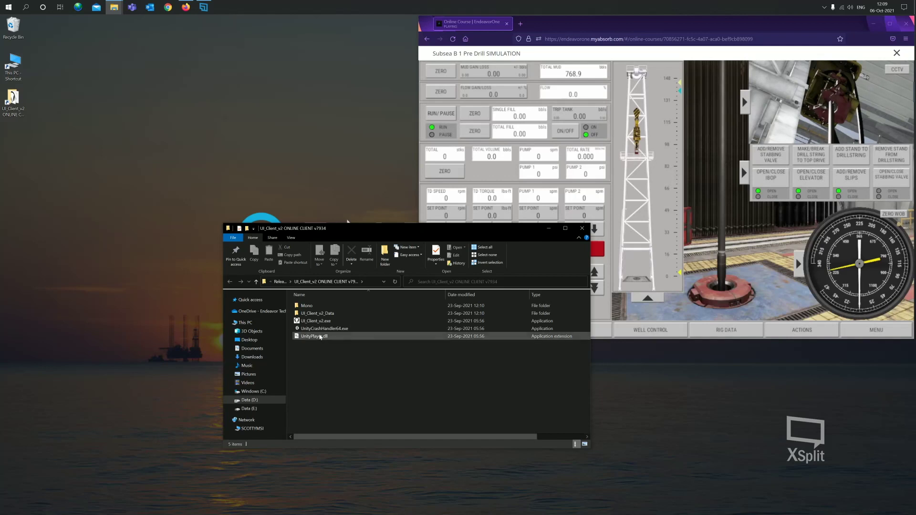
double_click(310, 322)
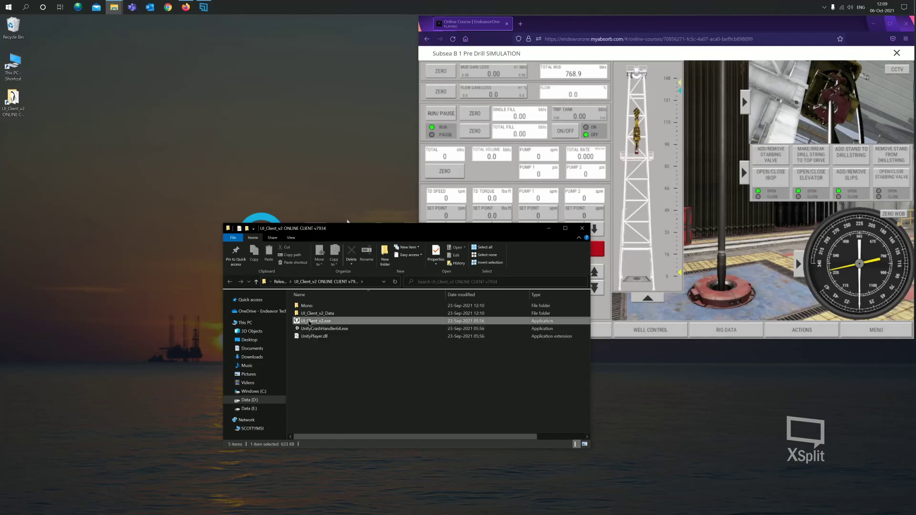
Close the client folder and move the Drilling2017 window to the top-left corner
left_click(486, 382)
left_click(583, 228)
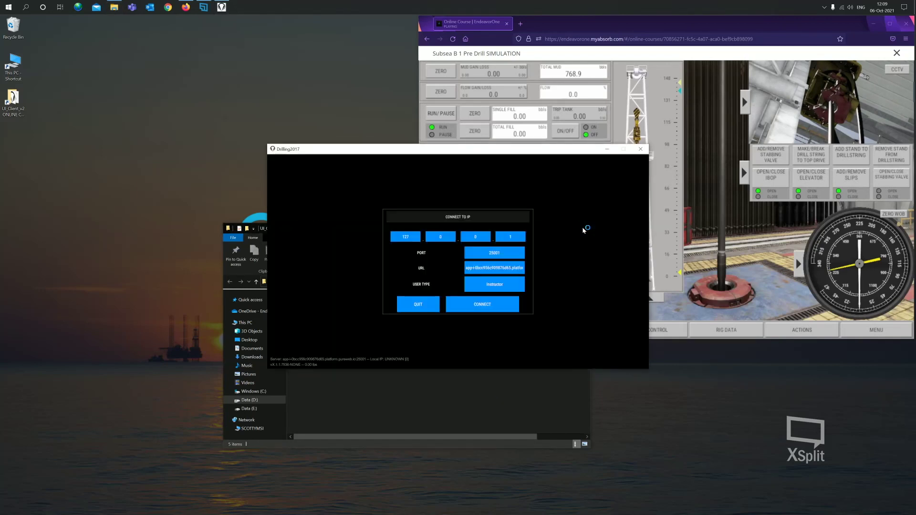
left_click_drag(461, 155, 308, 29)
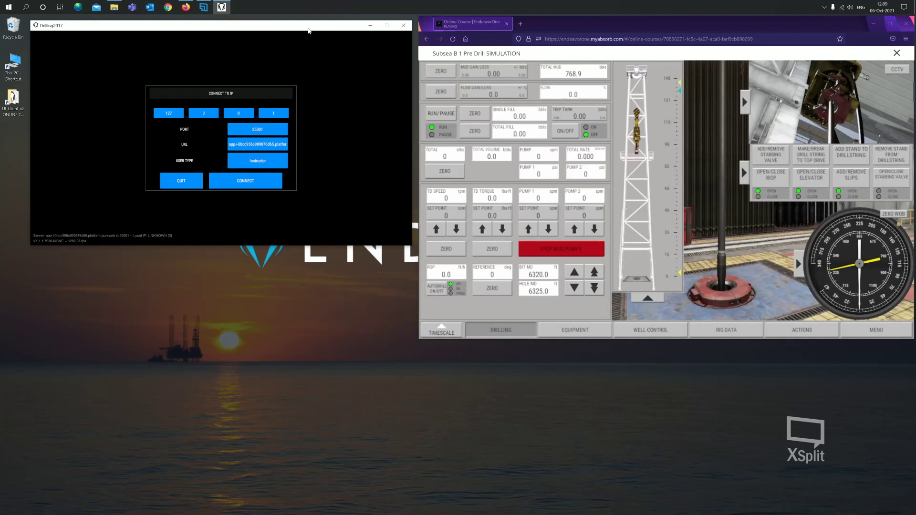
Alternate between the browser simulator and the Drilling2017 Connect to IP window
left_click(603, 19)
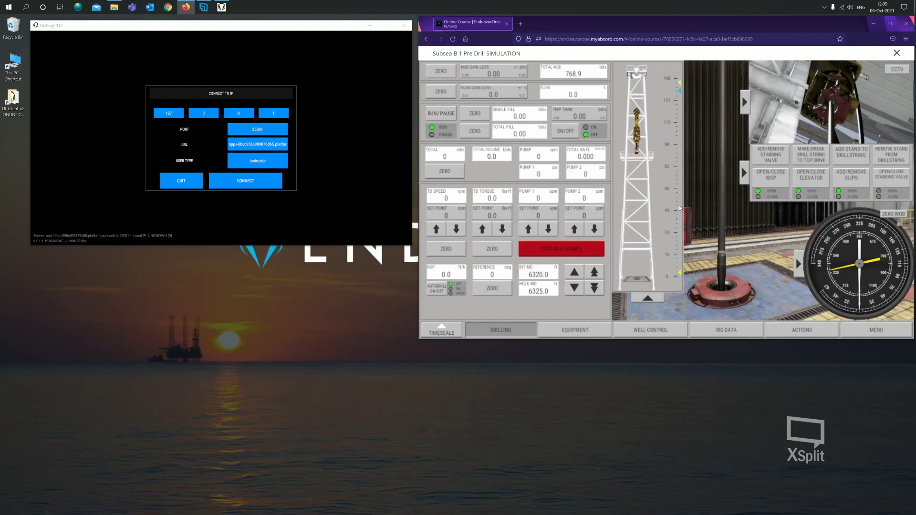
left_click(167, 26)
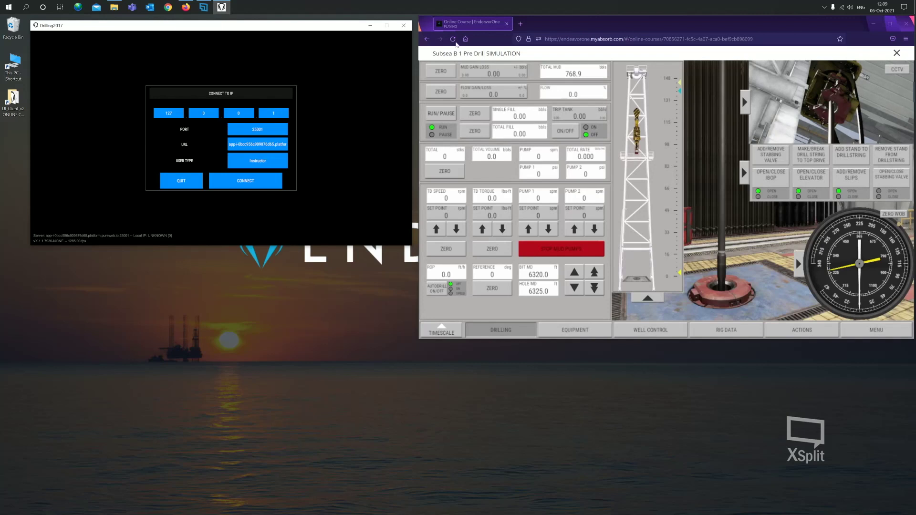
left_click(669, 138)
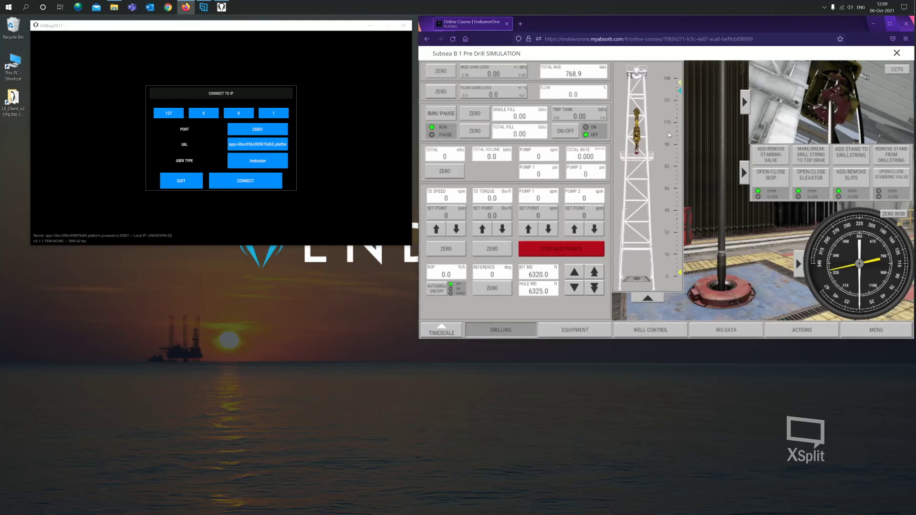
left_click(327, 26)
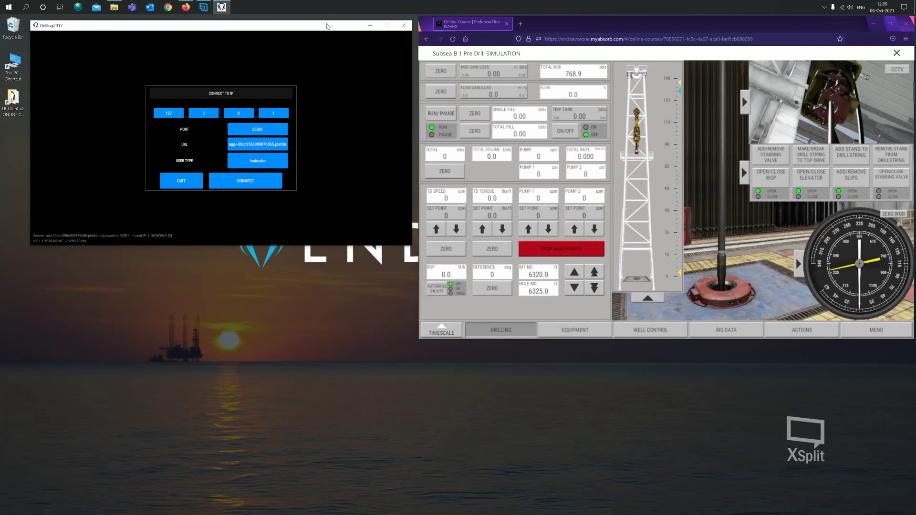
left_click(600, 29)
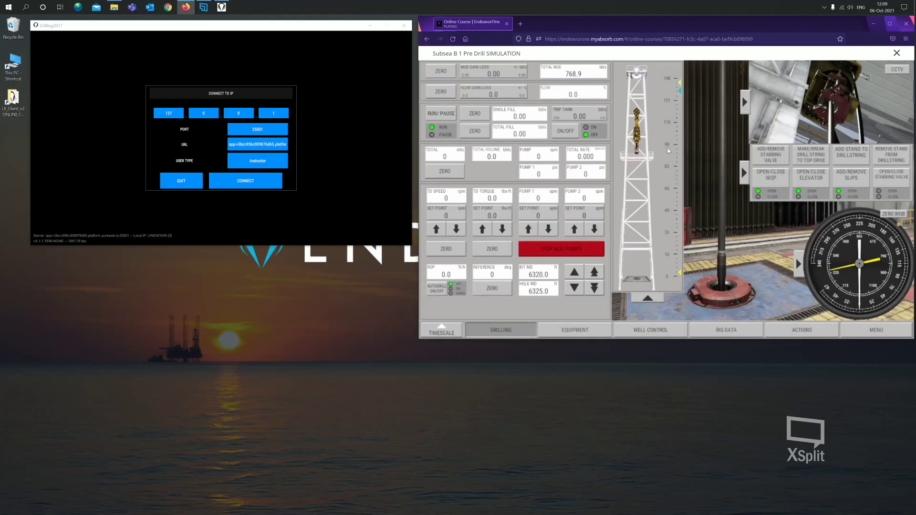
left_click(284, 27)
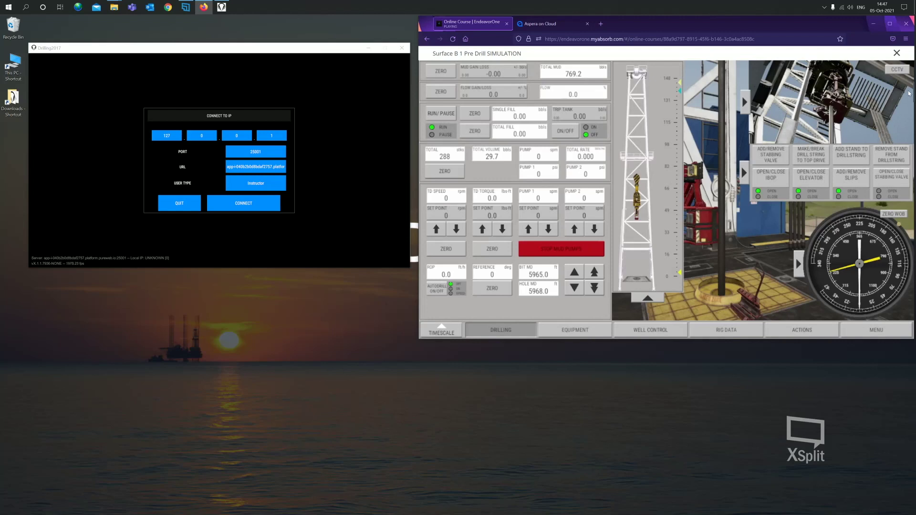
Copy the streaming session address from the browser's hosting notice
mouse_move(909, 94)
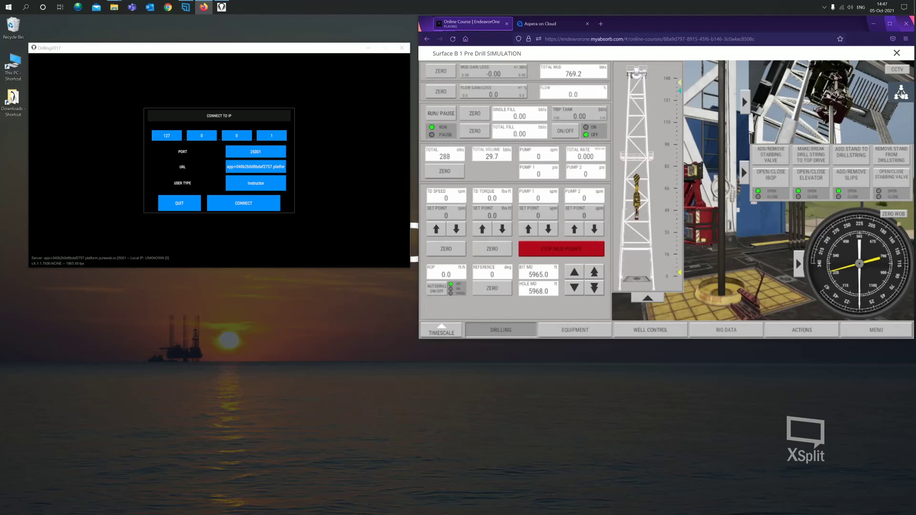
left_click(901, 93)
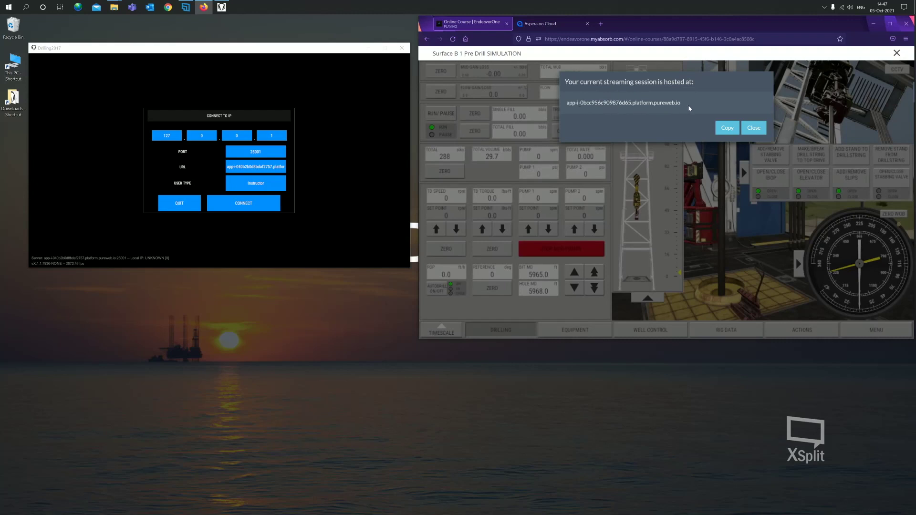
left_click(728, 131)
left_click(726, 127)
Paste the address into the first client, set user type Supervisor, connect, and close the notice
left_click(285, 169)
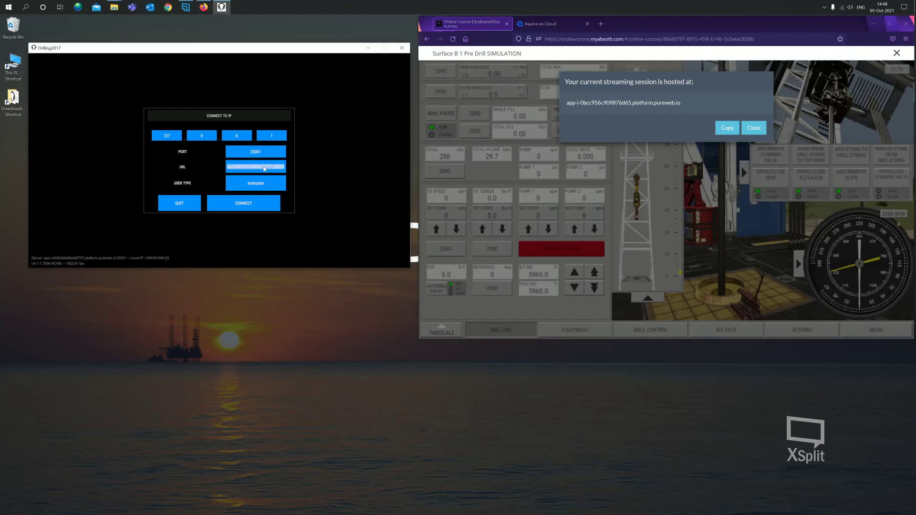
key("ctrl+v")
left_click(265, 184)
left_click(228, 120)
left_click(256, 204)
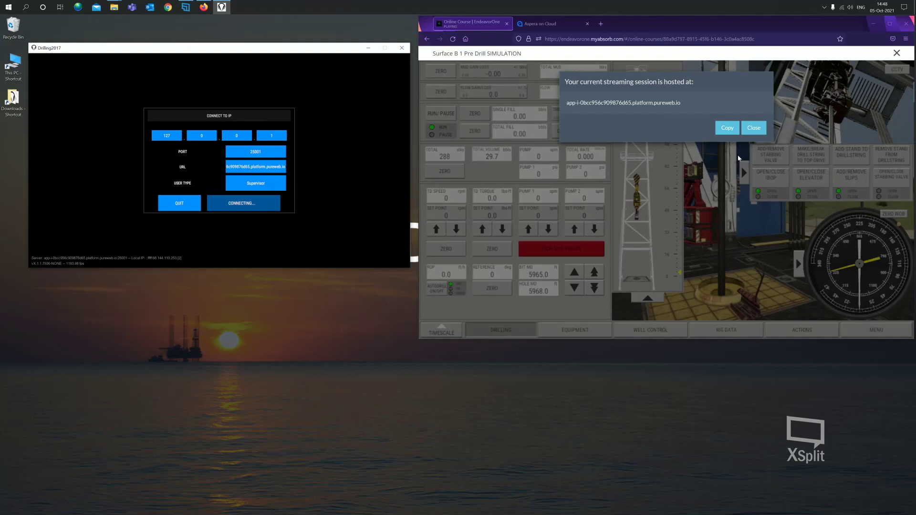
left_click(753, 129)
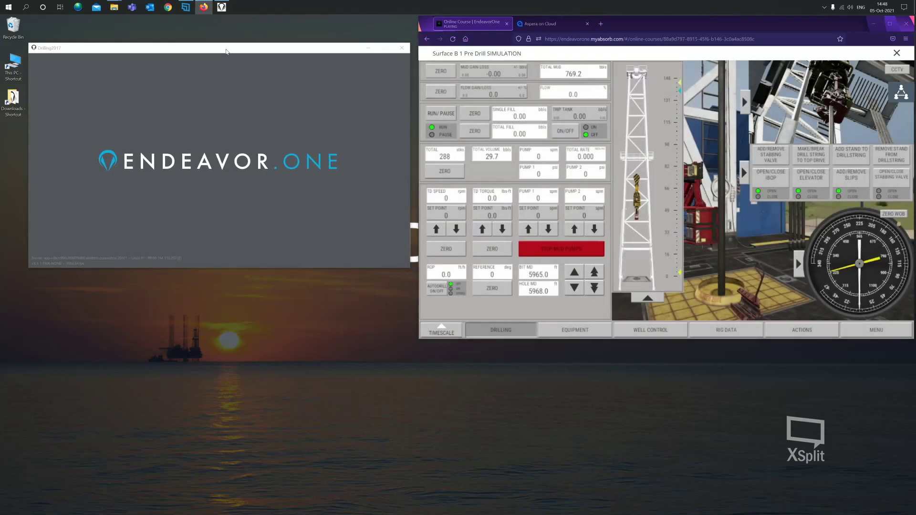
left_click(226, 51)
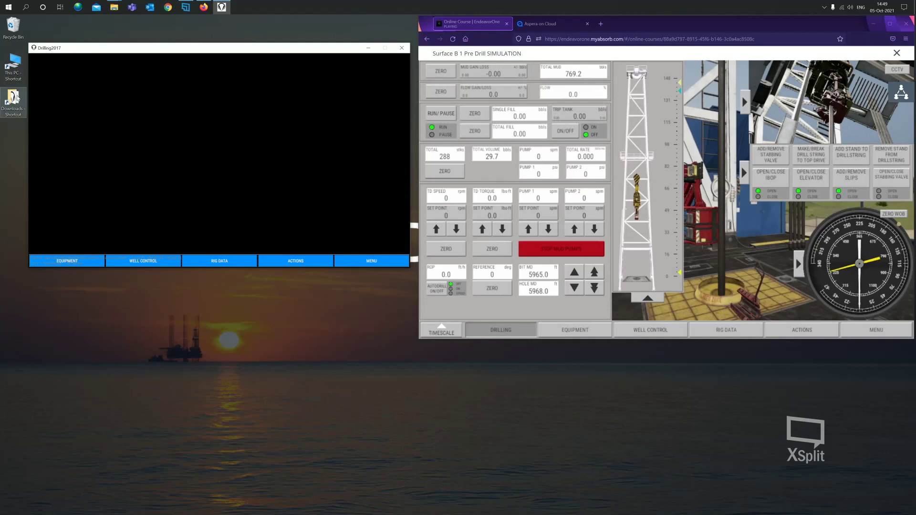
Launch a second UI_Client_v2.exe from the client folder and move its window lower
double_click(13, 97)
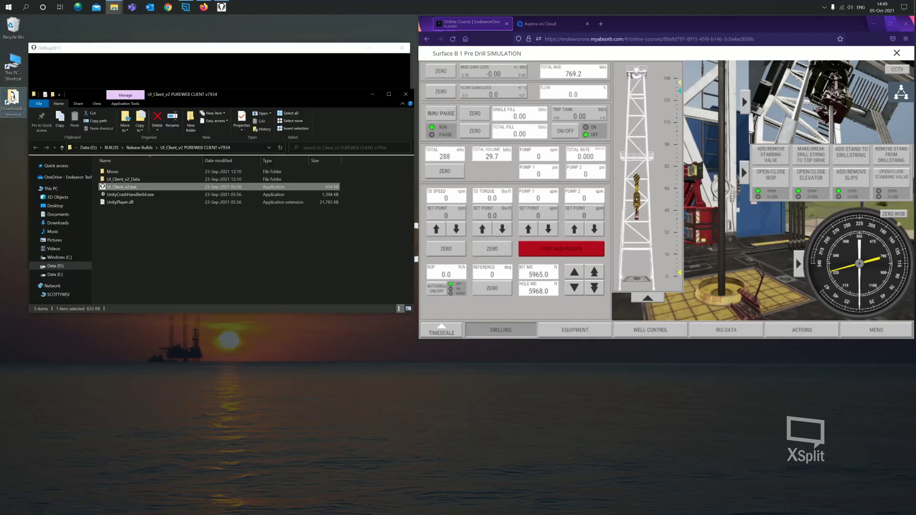
left_click(123, 187)
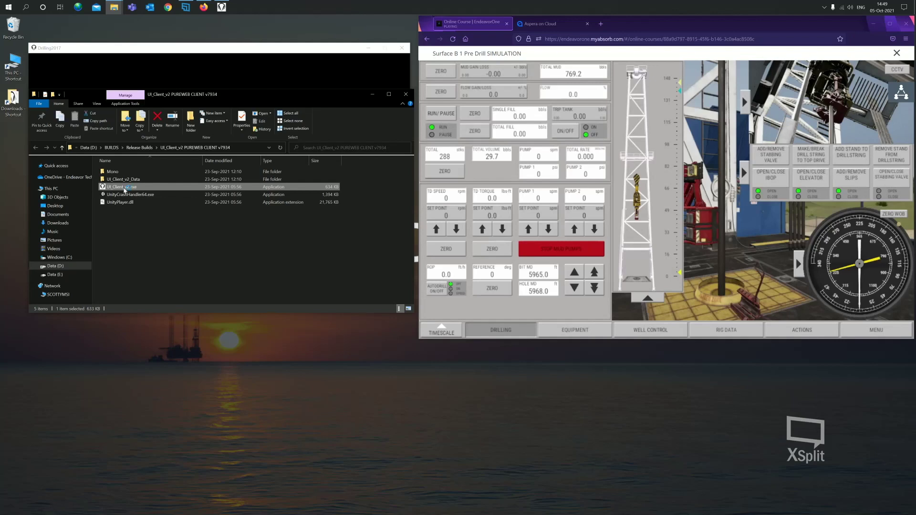
left_click(407, 95)
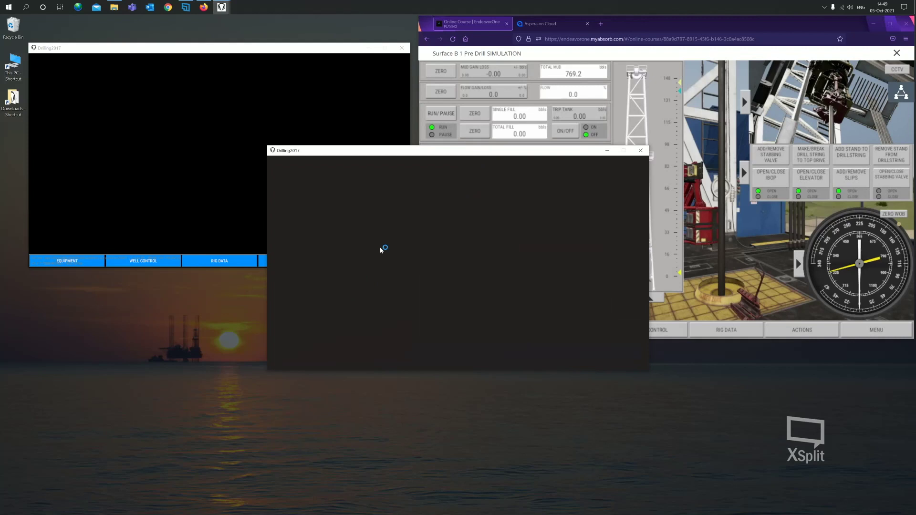
left_click_drag(399, 242, 265, 278)
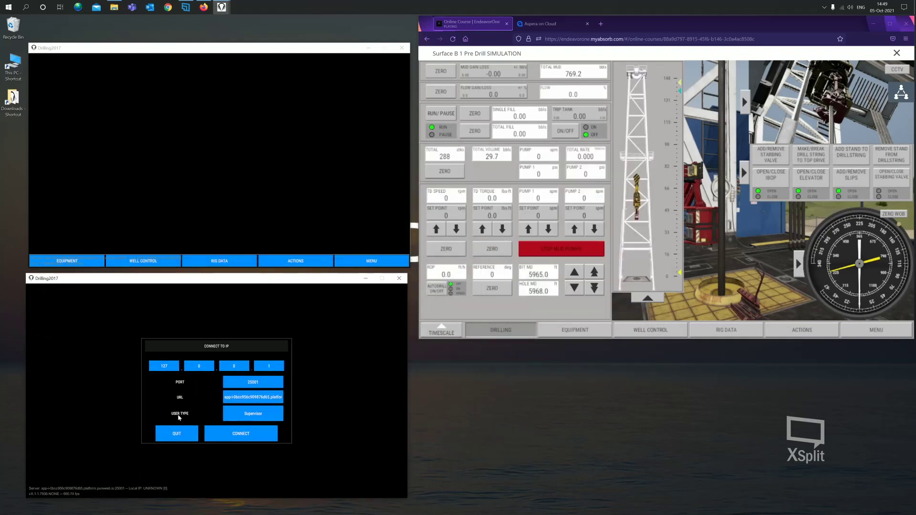
Set the second client to Instructor, paste the session address, connect, and dismiss the notice
left_click(230, 416)
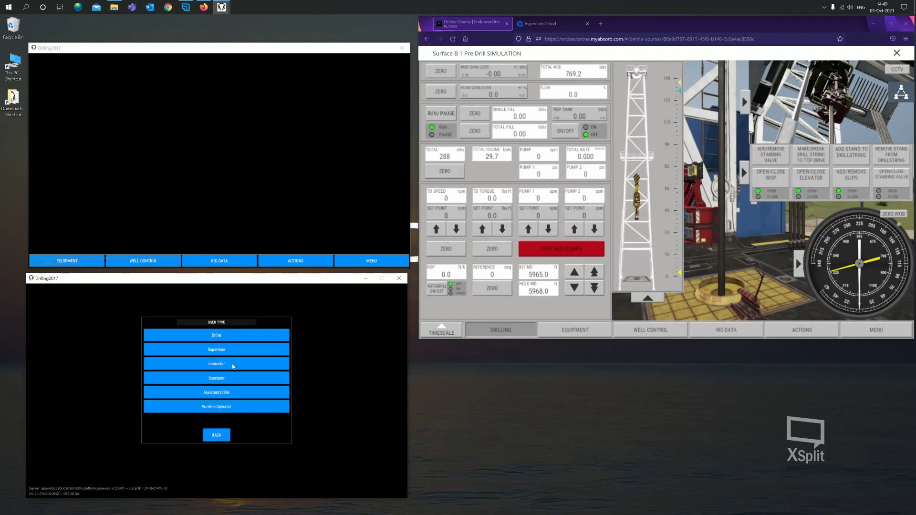
left_click(231, 365)
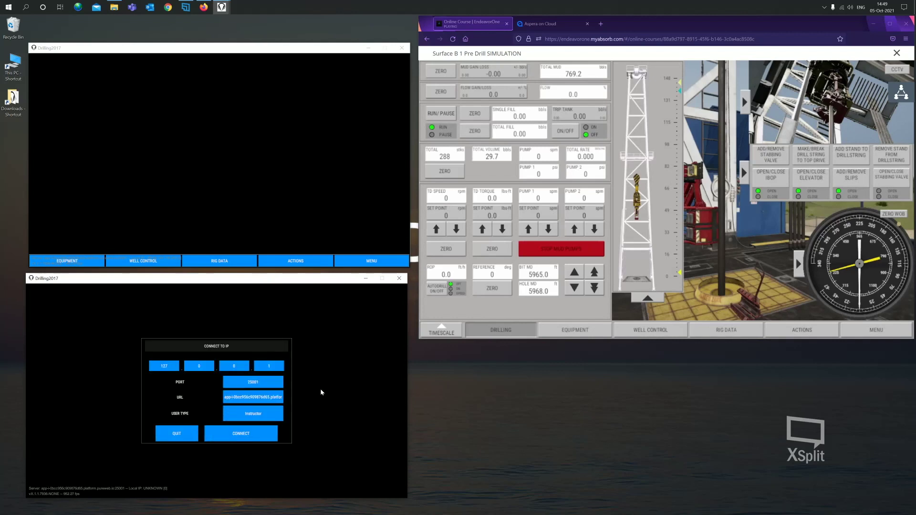
left_click(900, 93)
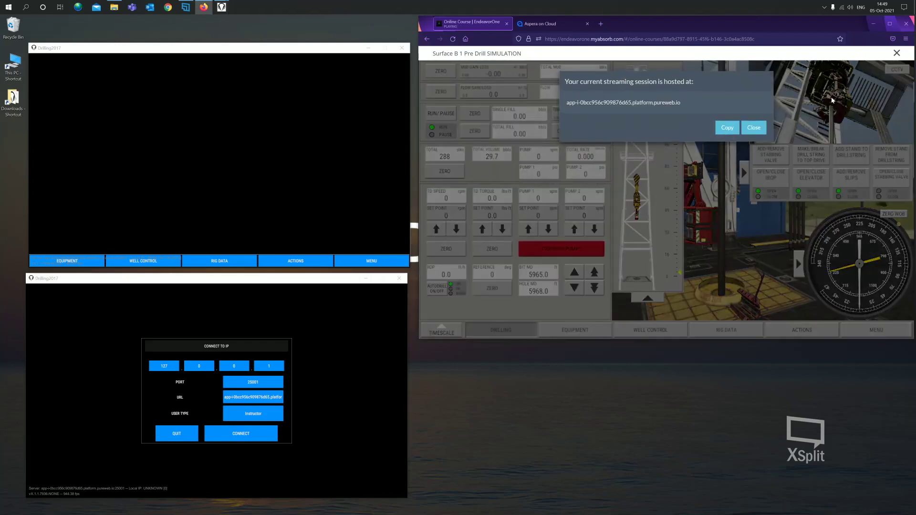
left_click(732, 131)
left_click(252, 402)
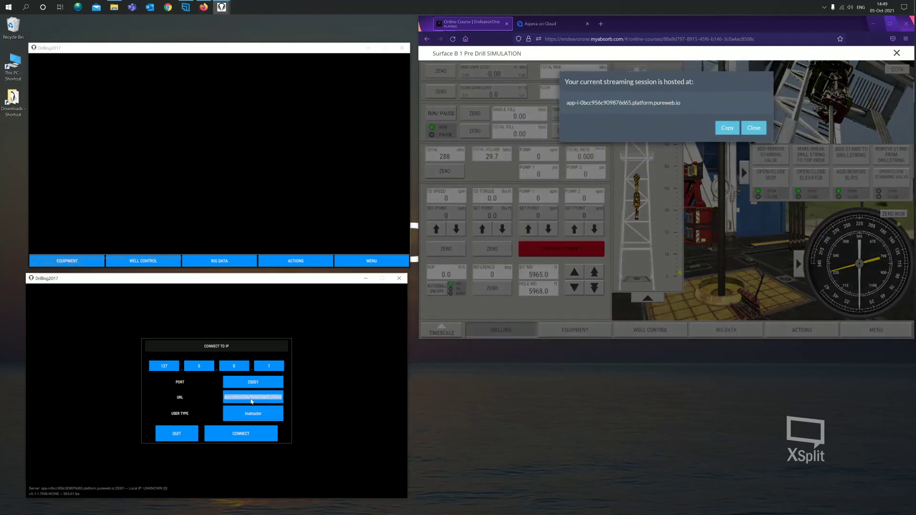
key("ctrl+v")
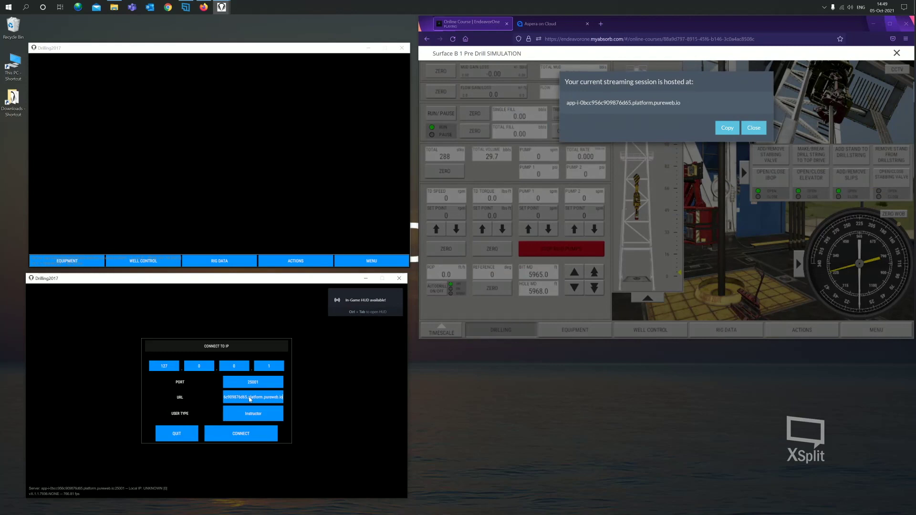
key("Return")
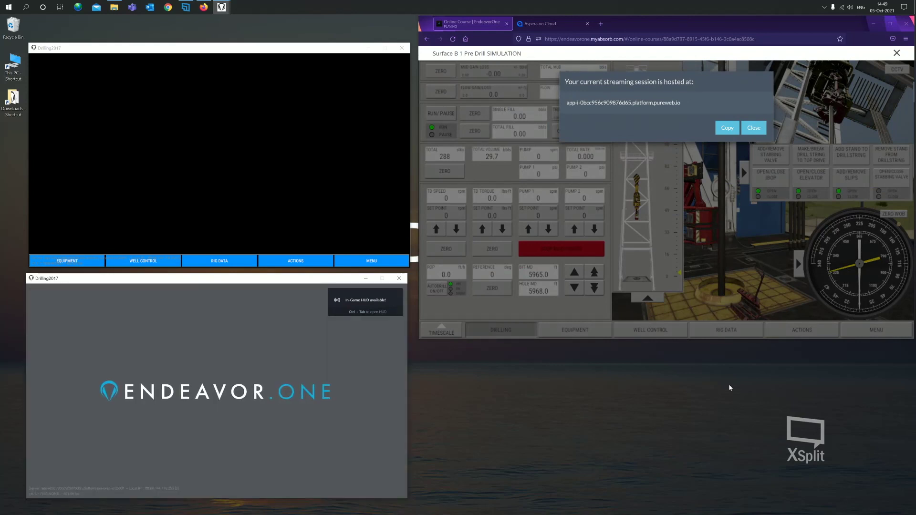
left_click(754, 128)
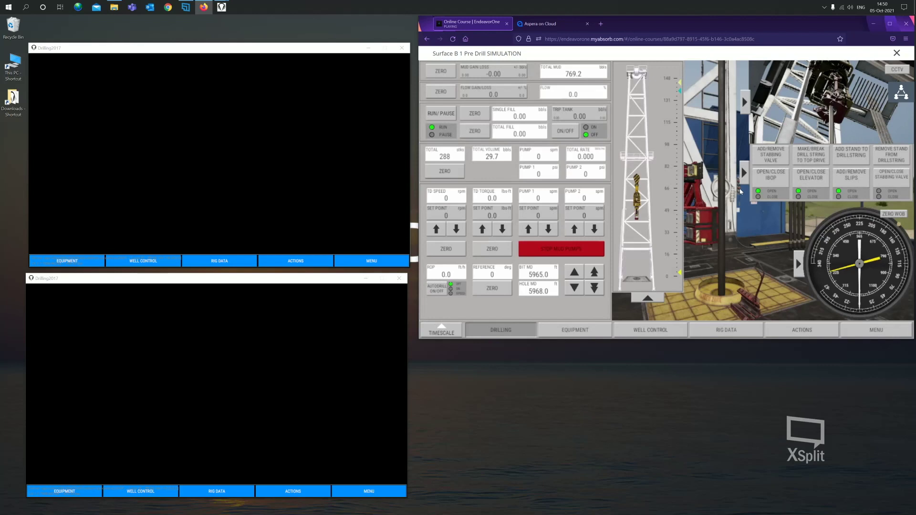
Show WELL CONTROL > CHOKE/PUMPS in the browser simulator and the upper client
left_click(222, 49)
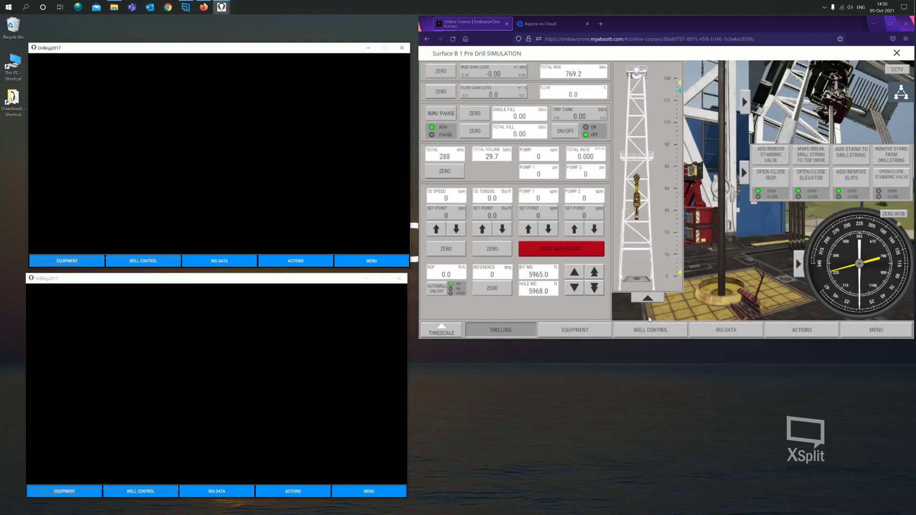
left_click(649, 331)
left_click(710, 330)
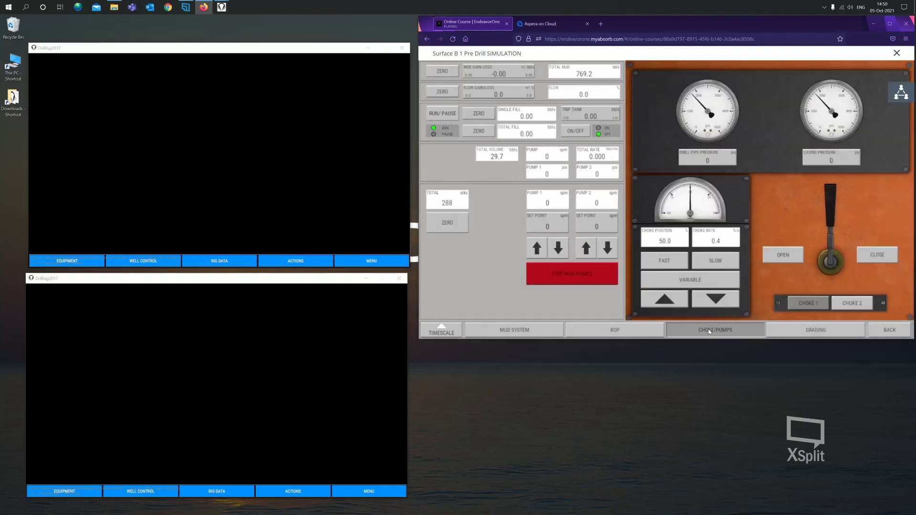
left_click(145, 260)
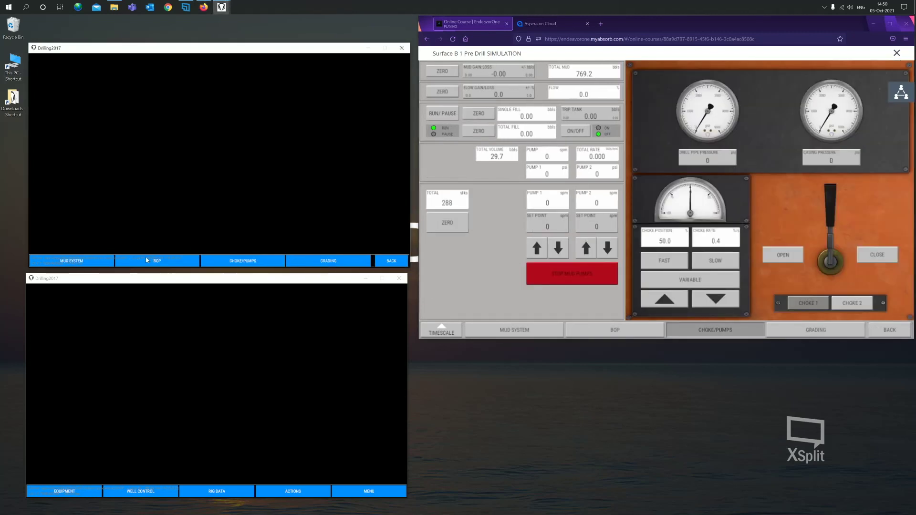
left_click(252, 261)
Set the choke to the FAST rate and close it partway
left_click(224, 208)
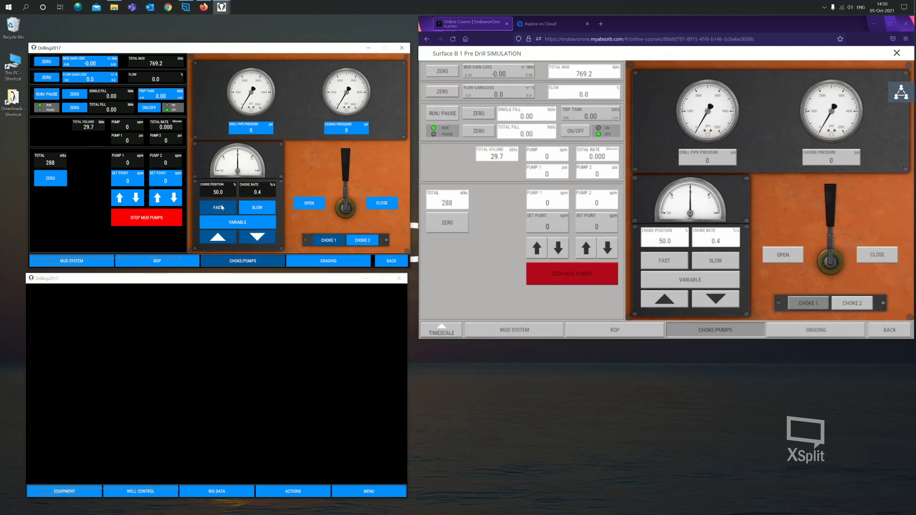
left_click(380, 204)
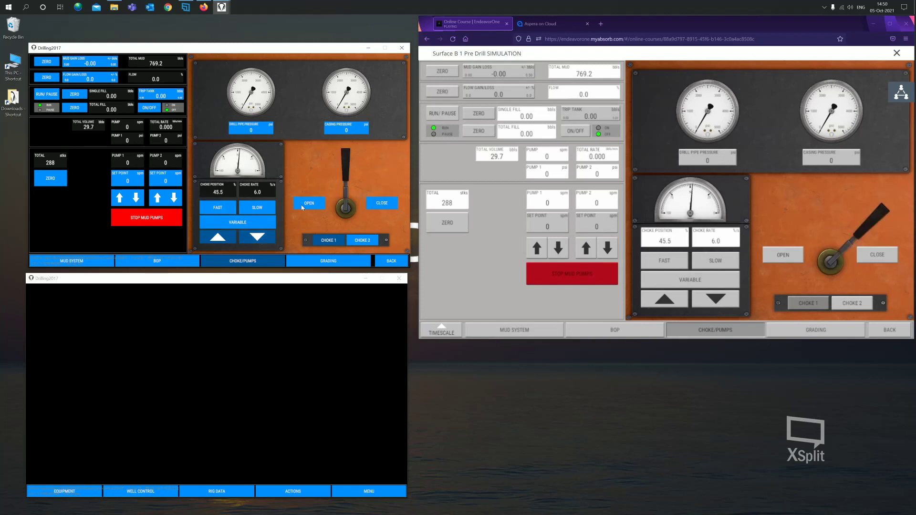
left_click(379, 206)
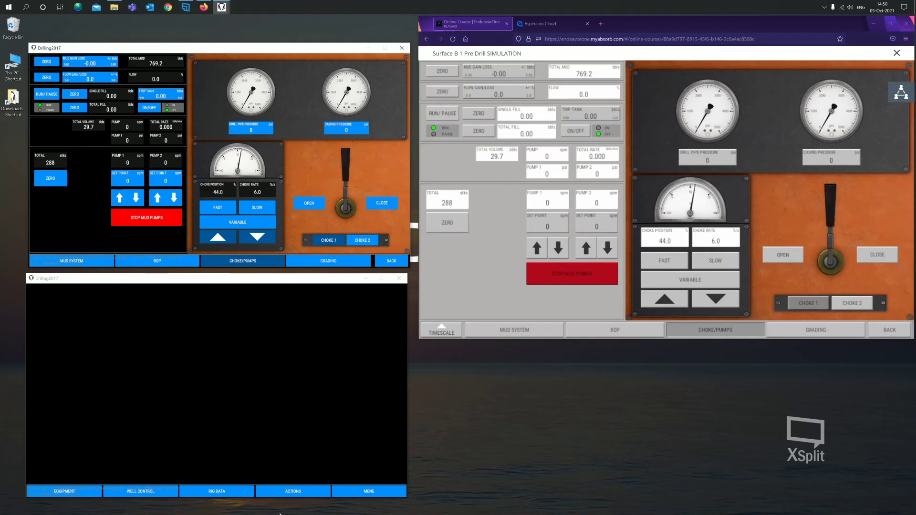
Show choke and pumps in the lower client and reopen the choke to 50.0
left_click(140, 492)
left_click(217, 493)
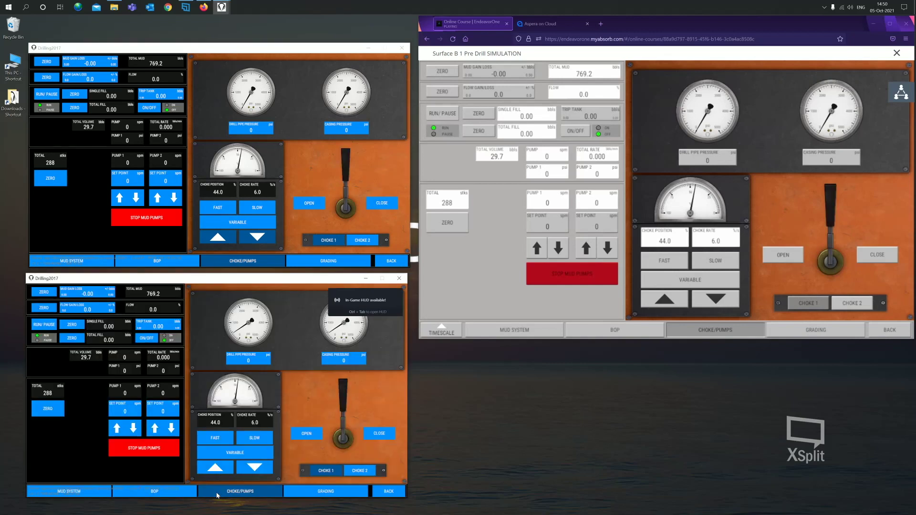
left_click(314, 208)
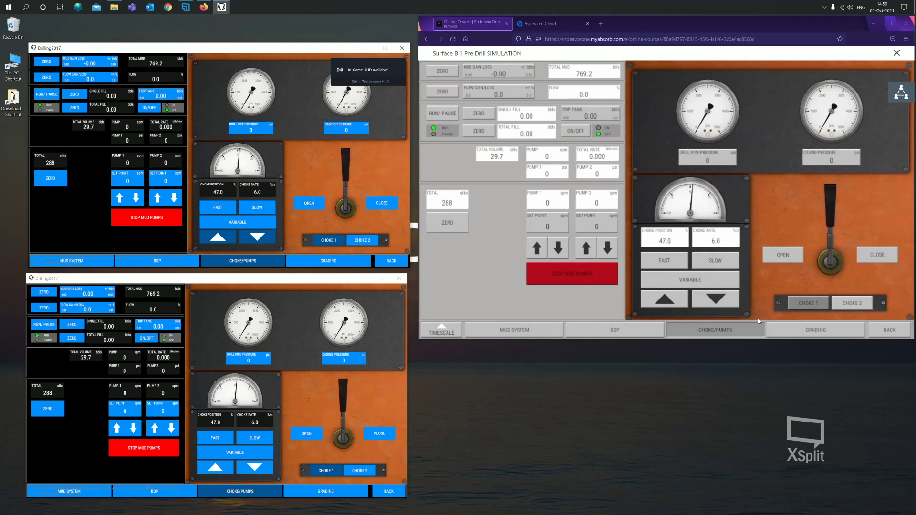
left_click(783, 254)
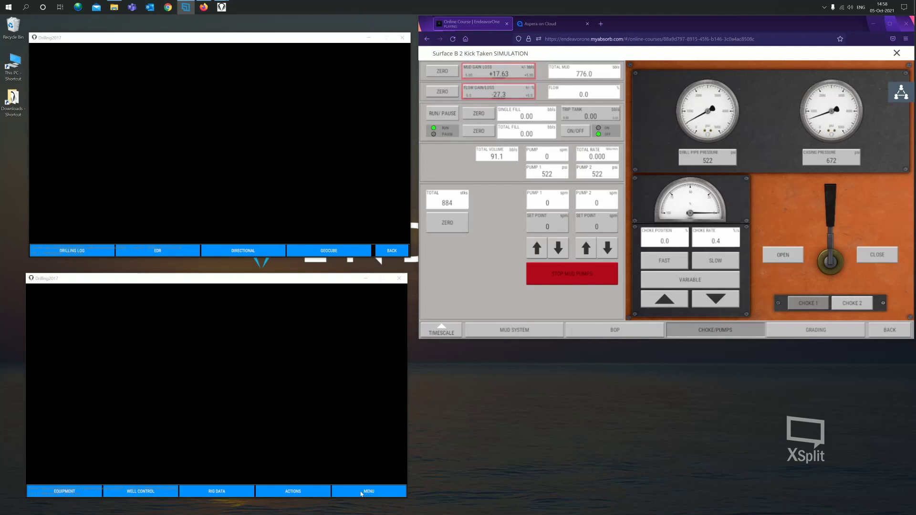
Show the DOWNHOLE view in the lower client and take the upper client back to its main sections
left_click(221, 493)
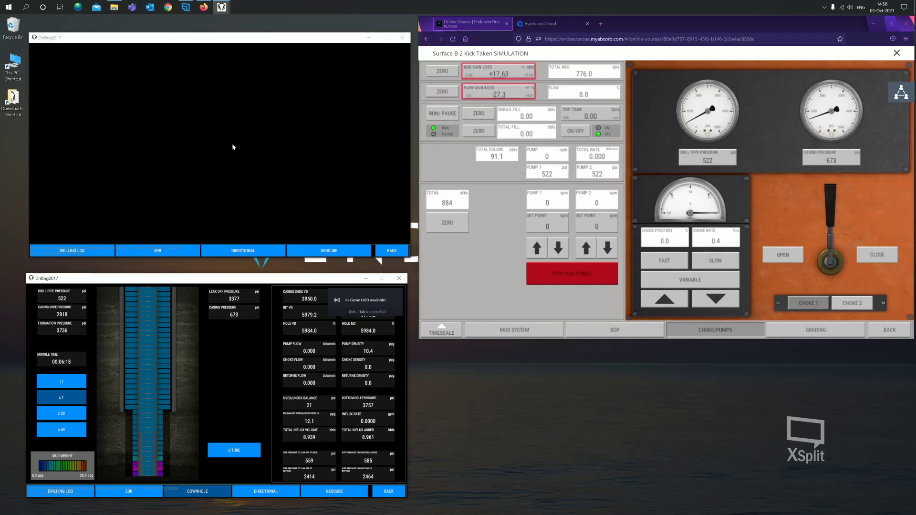
left_click(386, 251)
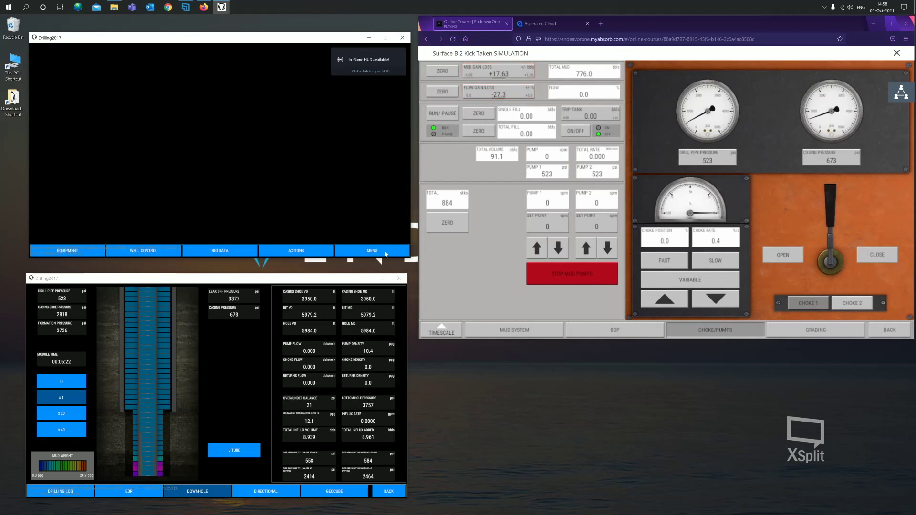
Show WELL CONTROL > CHOKE/PUMPS in the upper client, then switch focus to the browser simulator
left_click(164, 251)
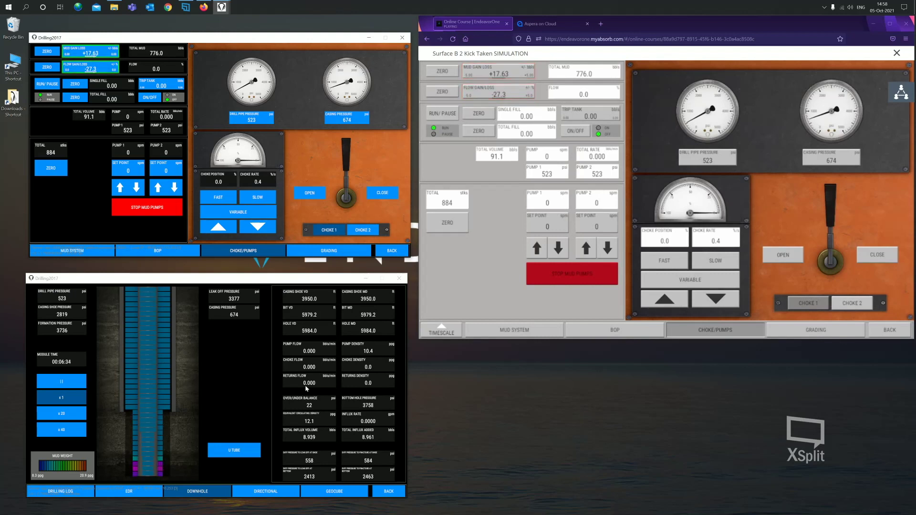
left_click(498, 238)
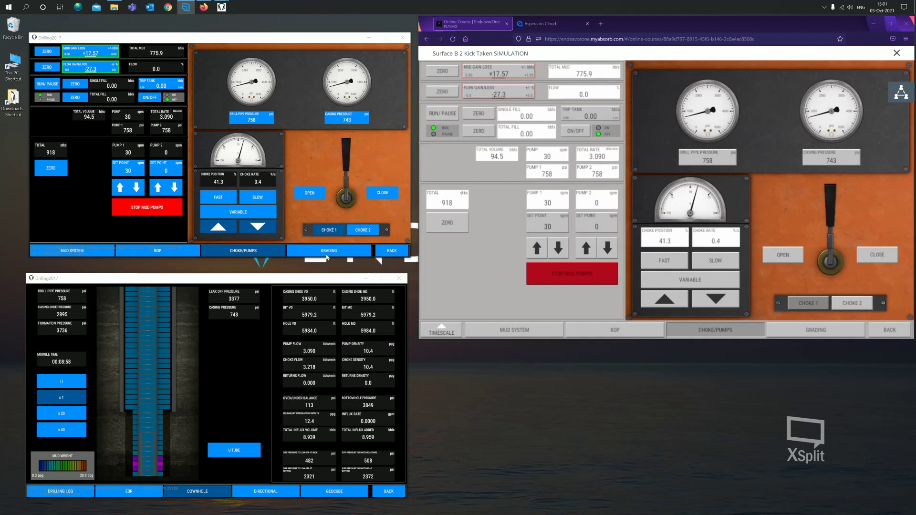
Open MENU in the upper client and return the browser simulator to the rig-floor screen with REPAIR/TIME
left_click(384, 254)
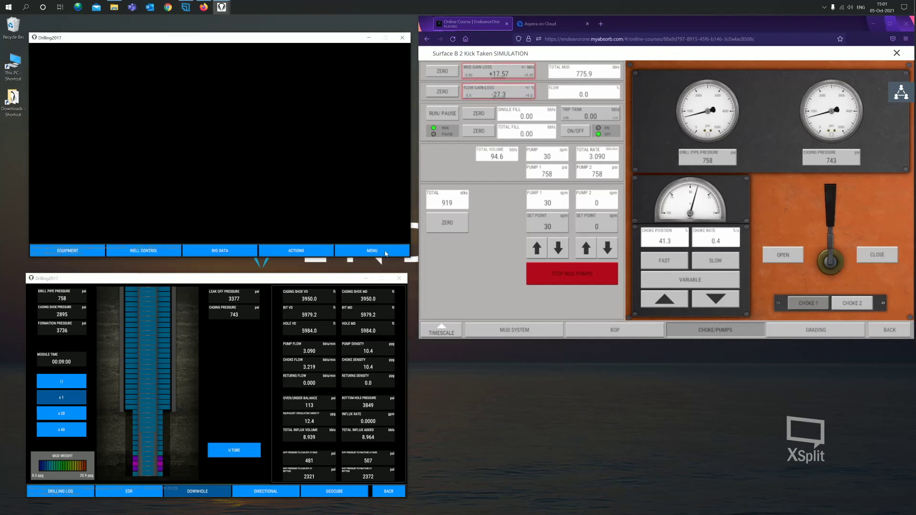
left_click(285, 253)
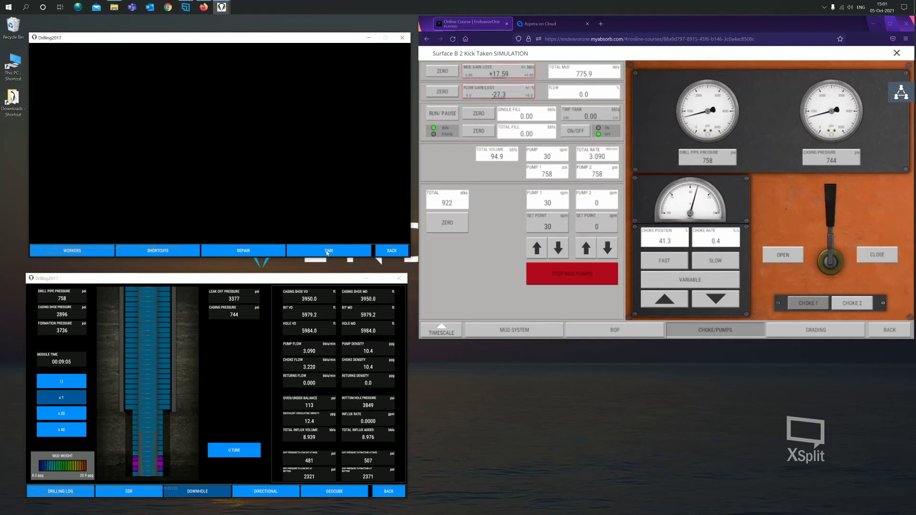
left_click(889, 330)
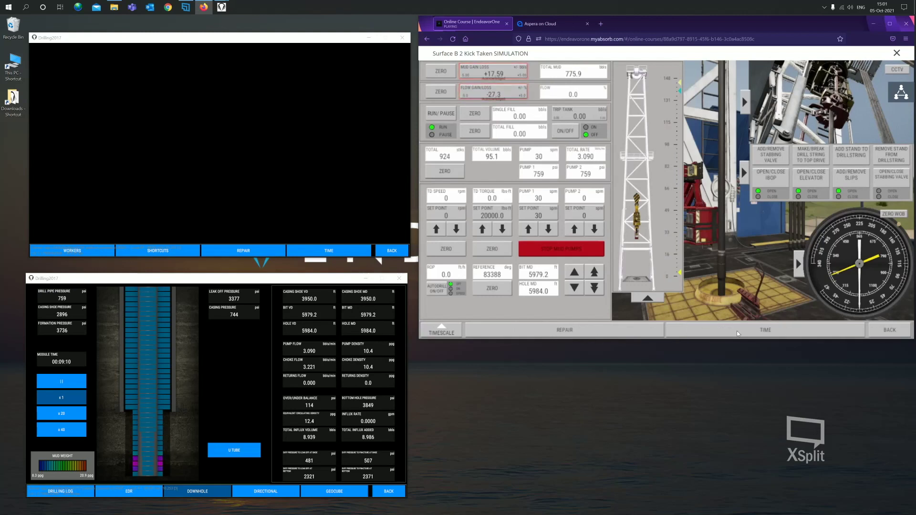
left_click(402, 254)
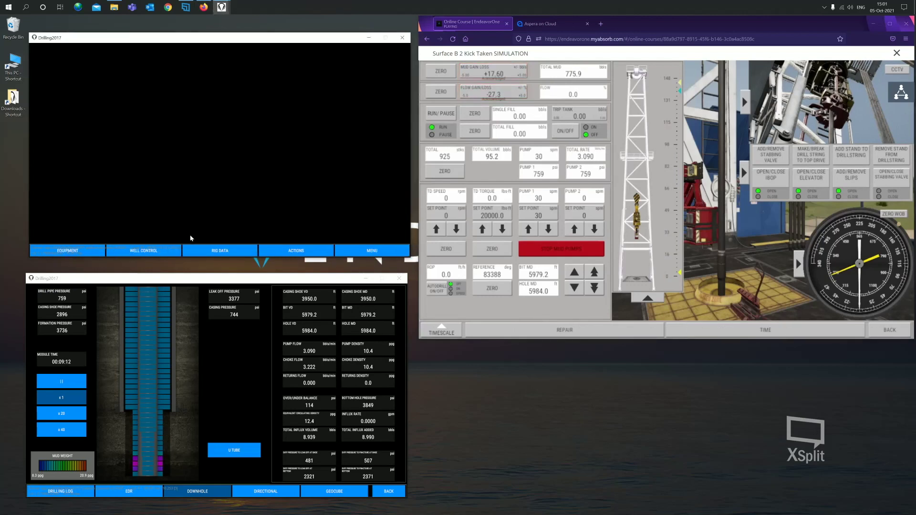
Show the choke and pump controls in both the upper client and the browser simulation
left_click(155, 253)
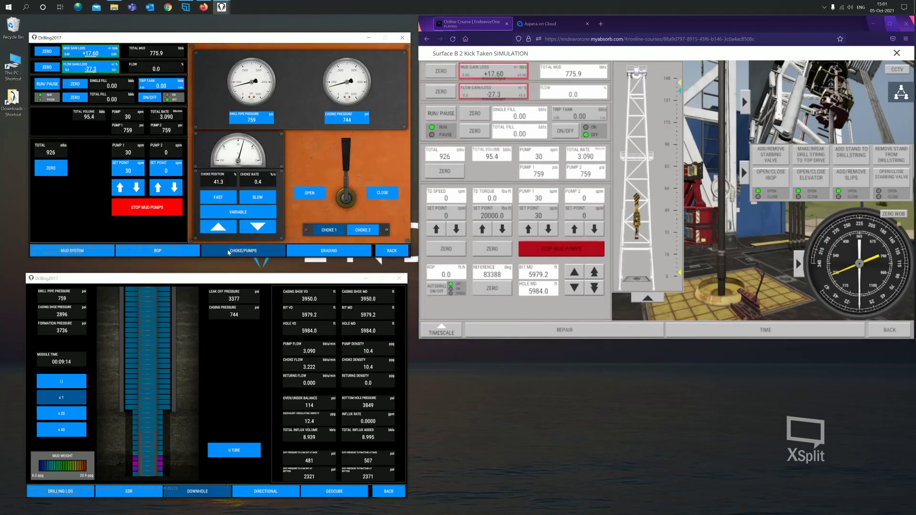
left_click(899, 336)
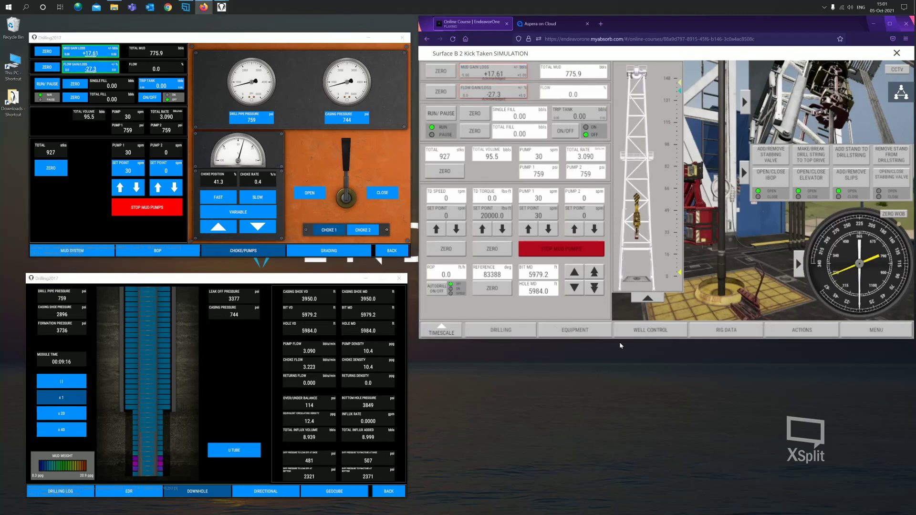
left_click(652, 331)
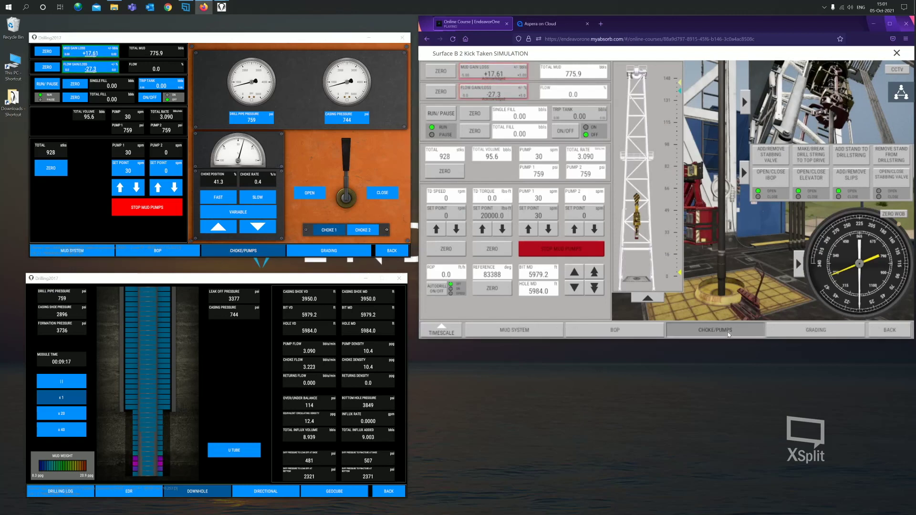
In the lower window, leave the downhole view and open ACTIONS
left_click(266, 311)
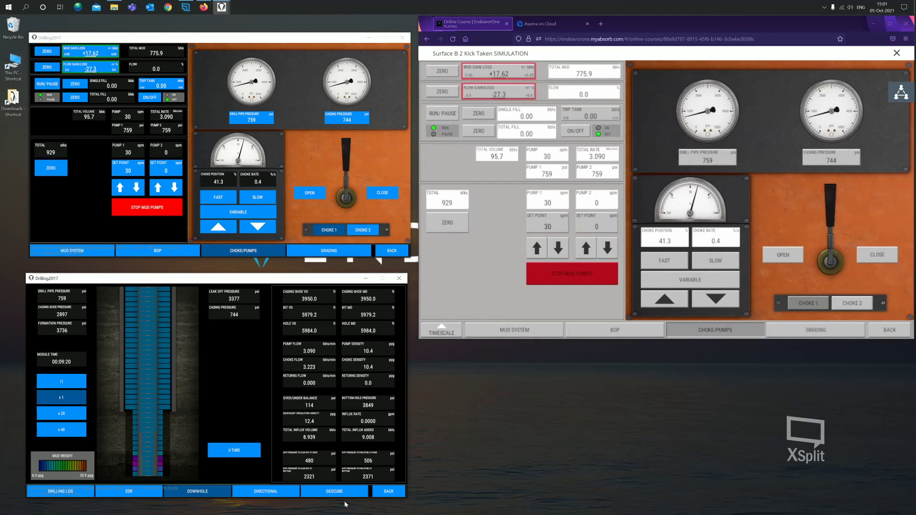
left_click(389, 491)
left_click(283, 493)
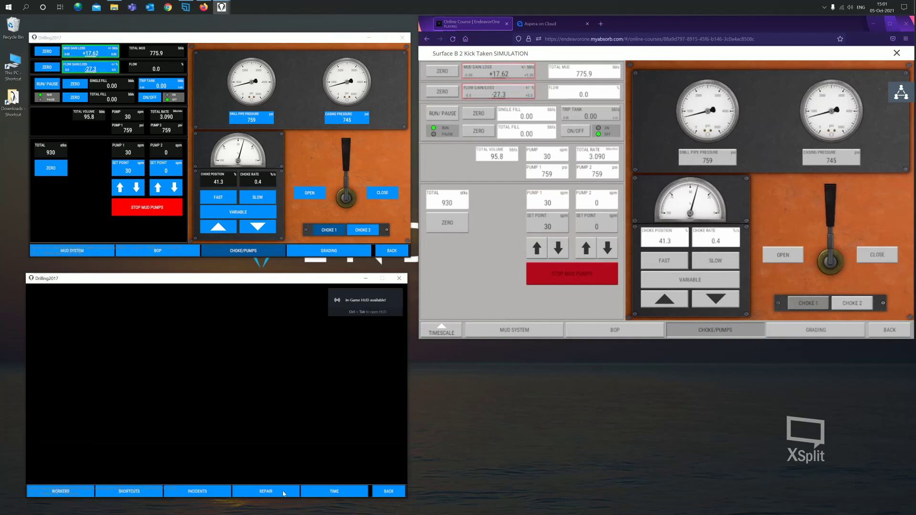
Choose the Choke 1 Plug equipment incident and set it to 30% blocked
left_click(197, 493)
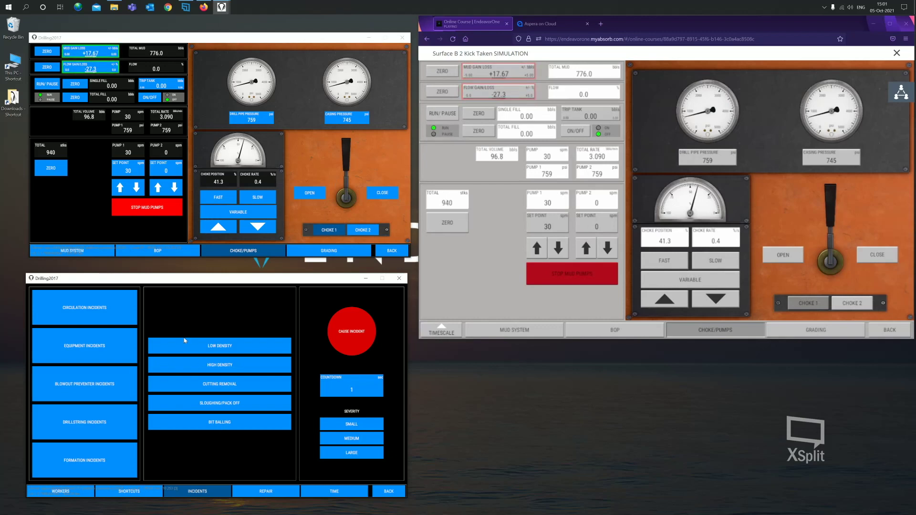
left_click(86, 347)
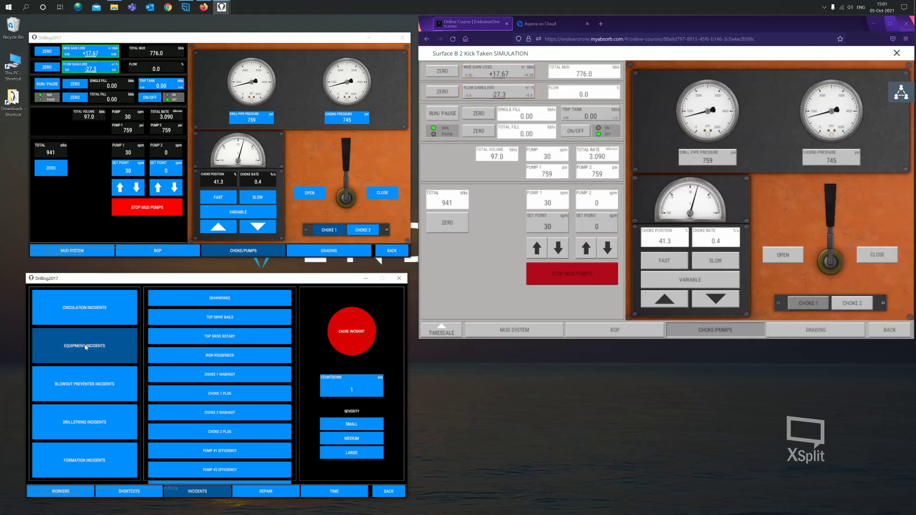
left_click(222, 394)
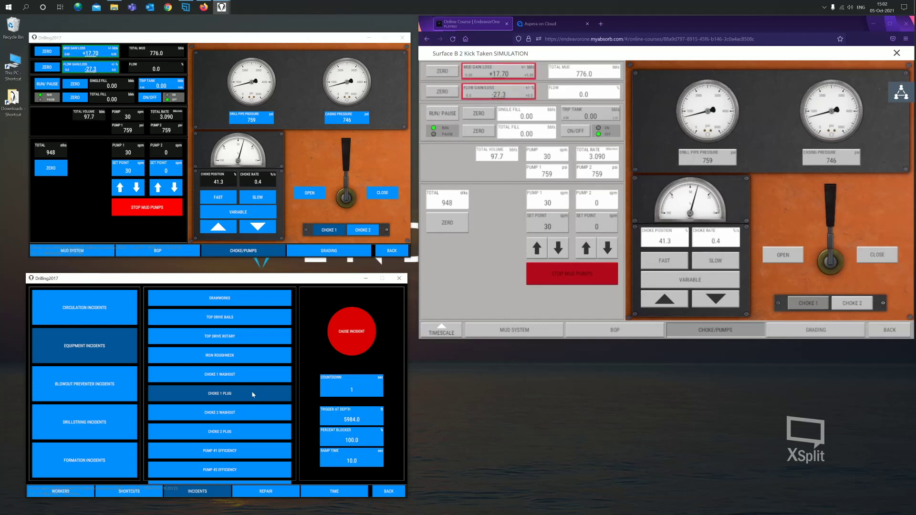
left_click(355, 431)
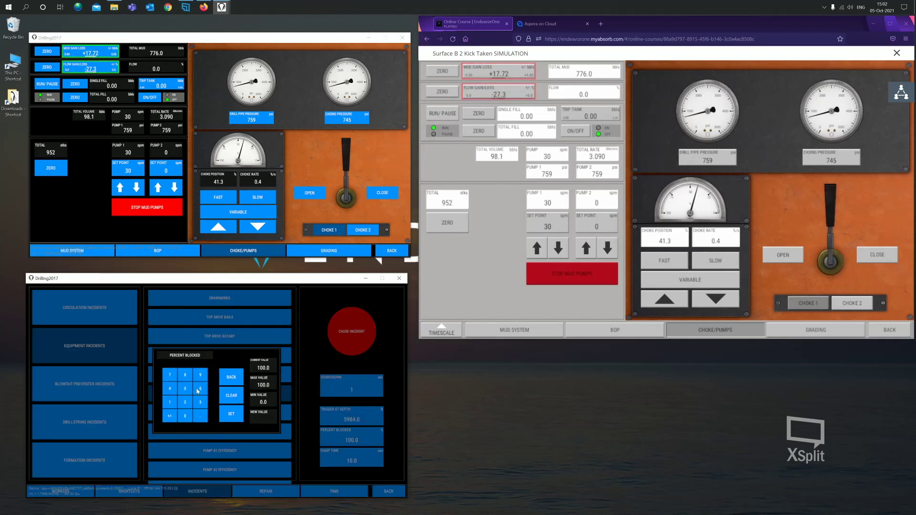
left_click(185, 416)
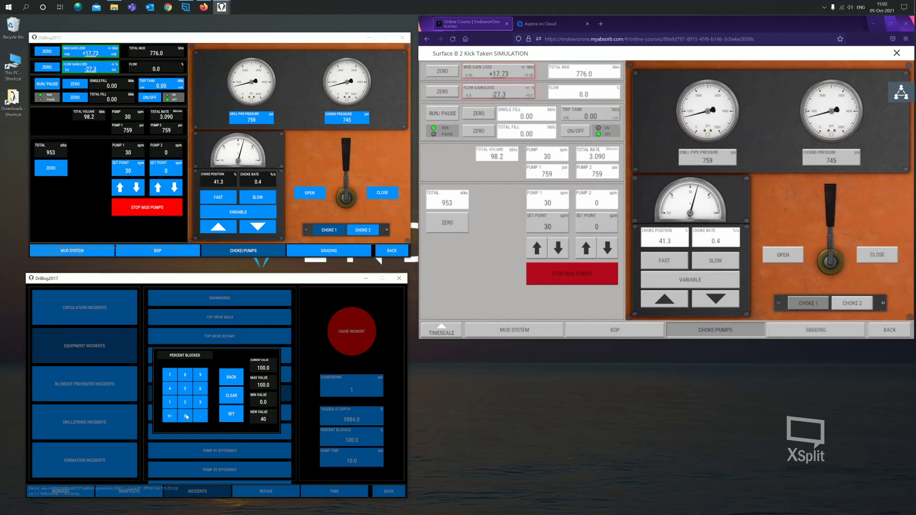
left_click(230, 397)
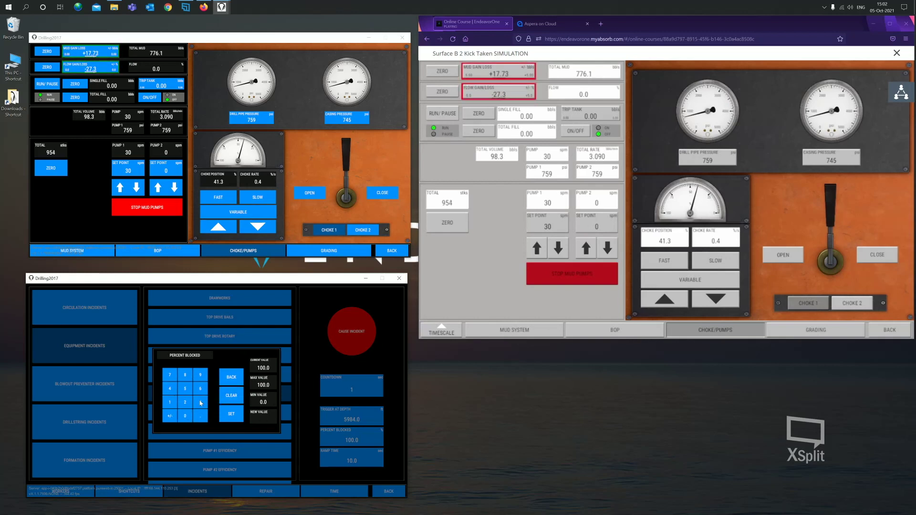
left_click(228, 417)
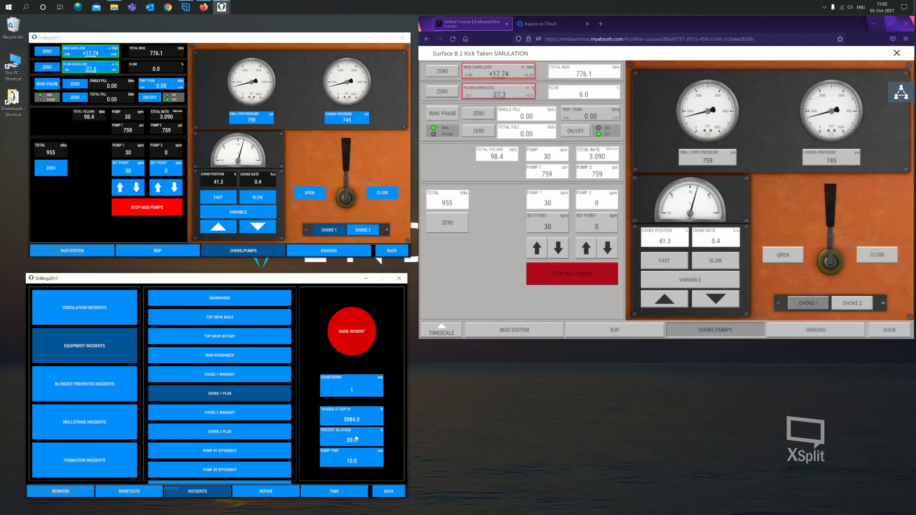
Give the choke plug incident a 10-second countdown and cause the incident
left_click(357, 389)
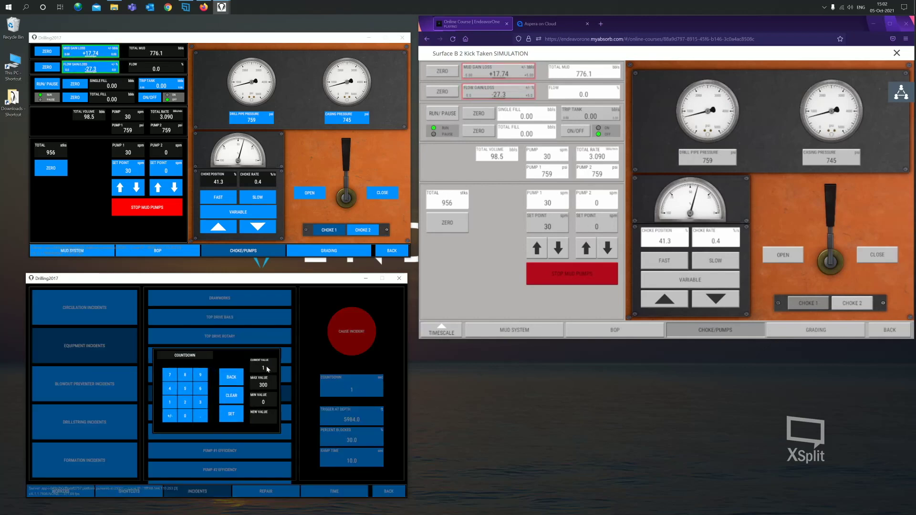
left_click(170, 402)
left_click(185, 416)
left_click(242, 415)
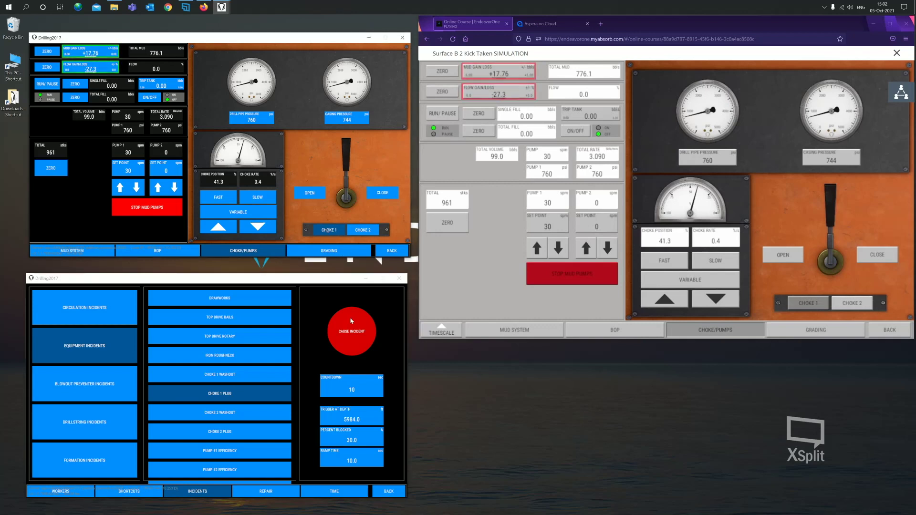
left_click(334, 280)
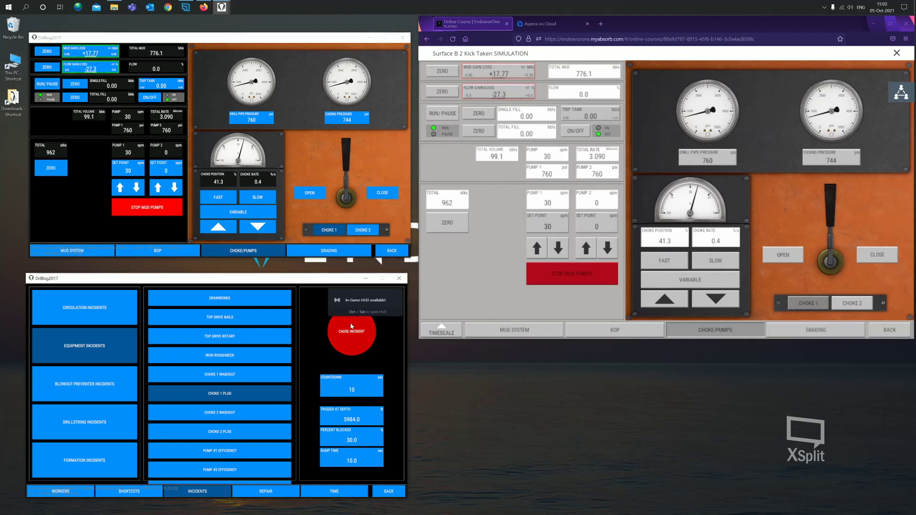
left_click(348, 333)
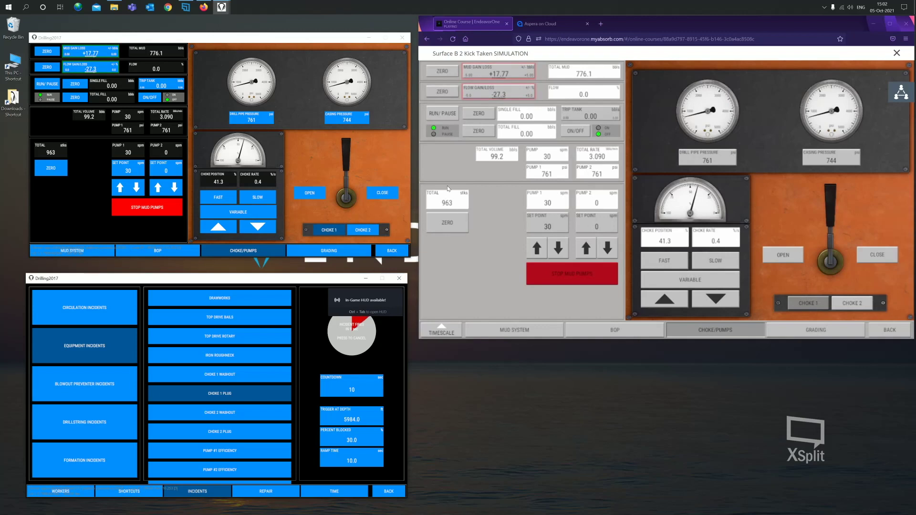
Start lowering the Pump 1 set point and switch the choke to the FAST 6.0 rate
left_click(388, 155)
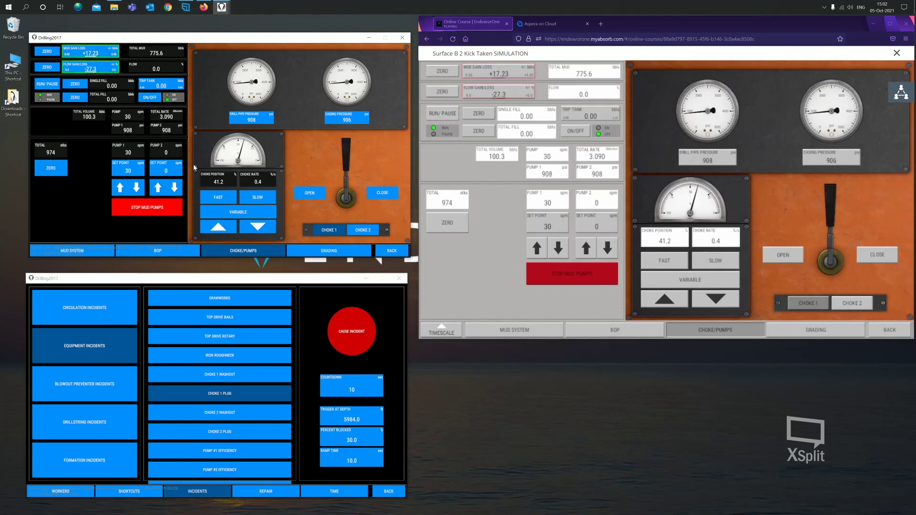
left_click(130, 192)
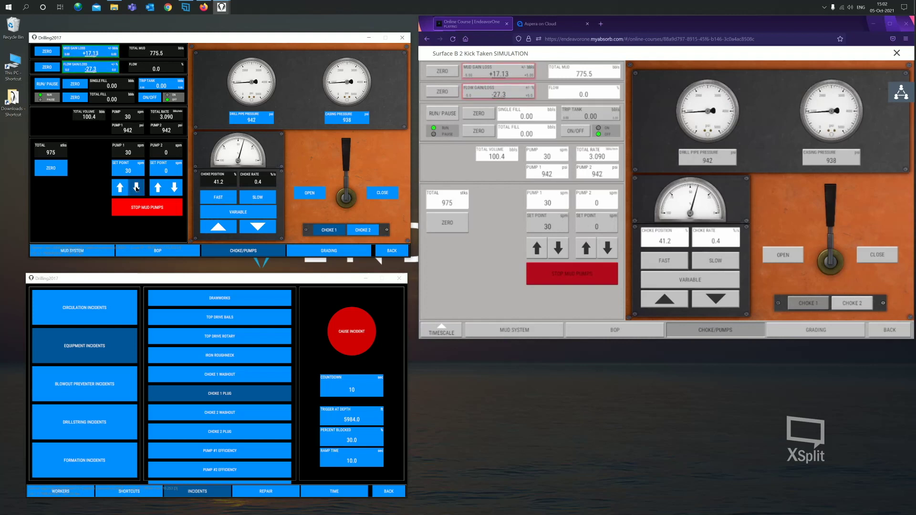
left_click(129, 193)
left_click(214, 197)
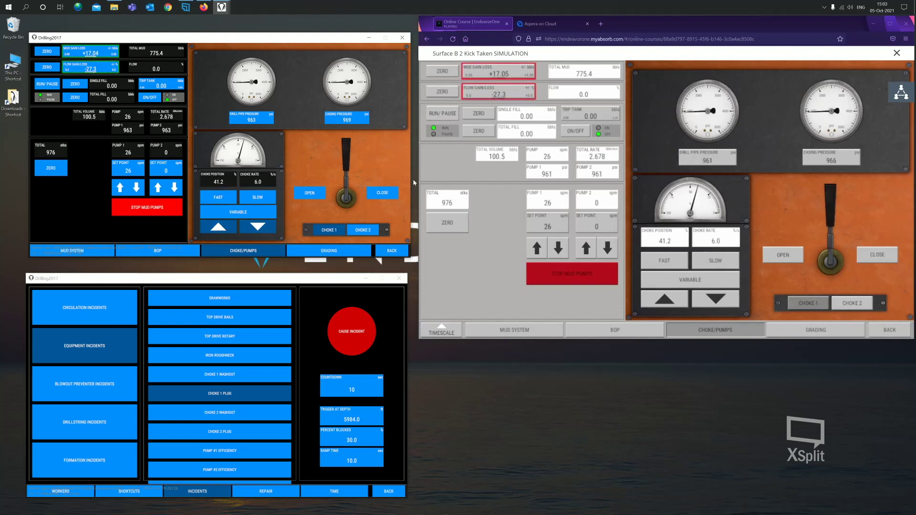
left_click(342, 189)
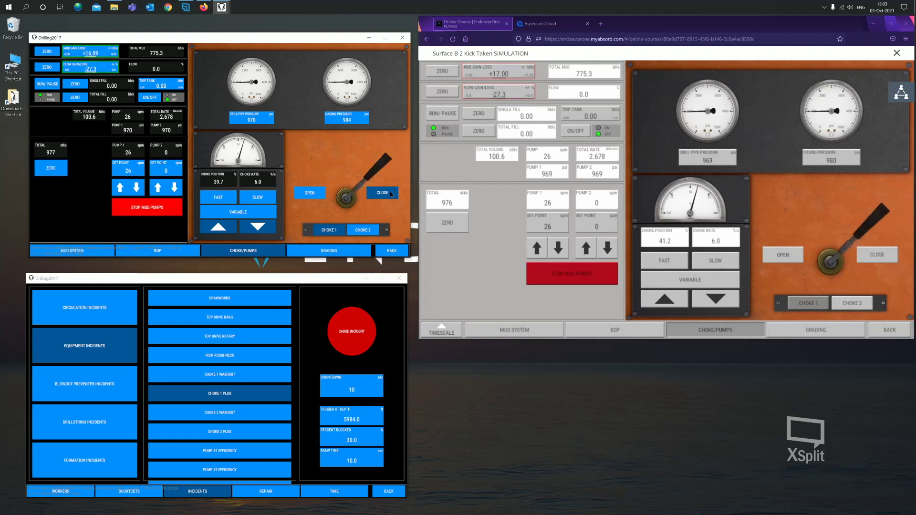
Bring Pump 1 down to 0 spm, stop the mud pumps, and close the choke to 0.0%
left_click(136, 188)
left_click(136, 188)
left_click(136, 187)
left_click(136, 187)
left_click(136, 188)
left_click(136, 188)
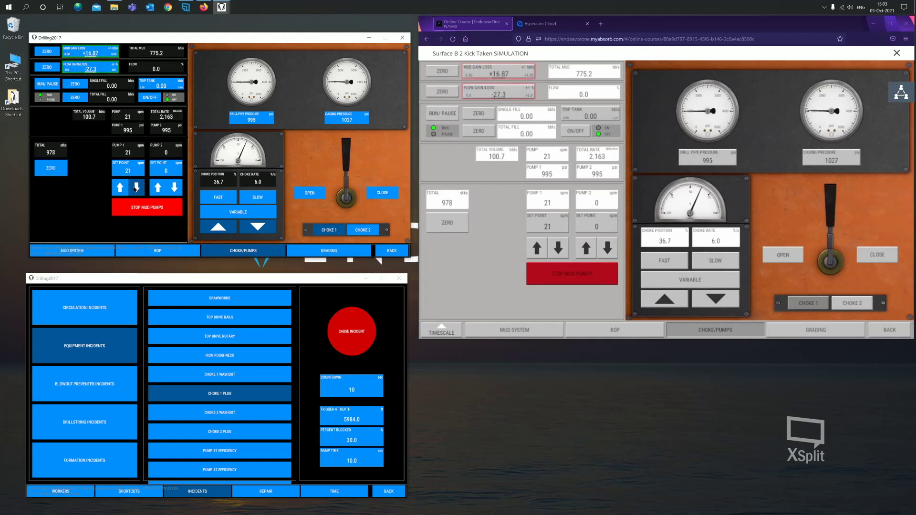
left_click(136, 188)
left_click(136, 188)
left_click(136, 187)
left_click(136, 187)
left_click(136, 188)
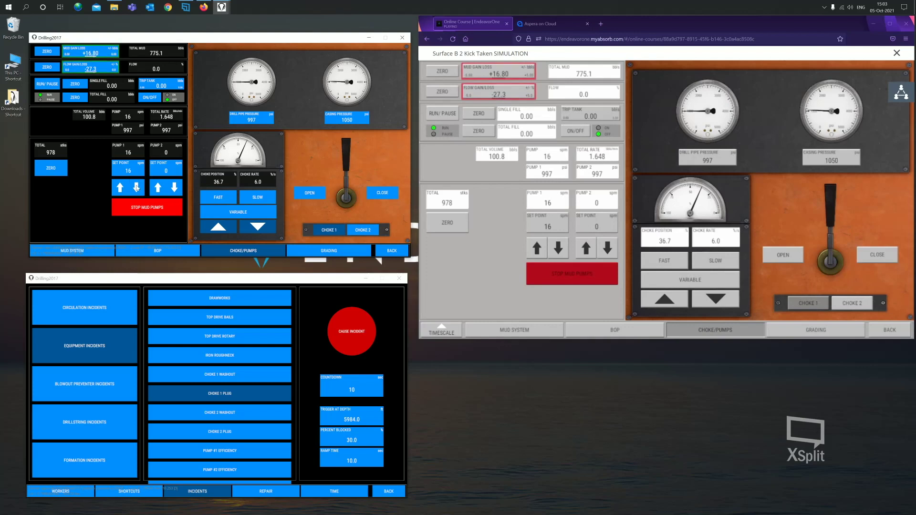
left_click(136, 188)
left_click(136, 188)
left_click(136, 187)
left_click(136, 187)
left_click(138, 206)
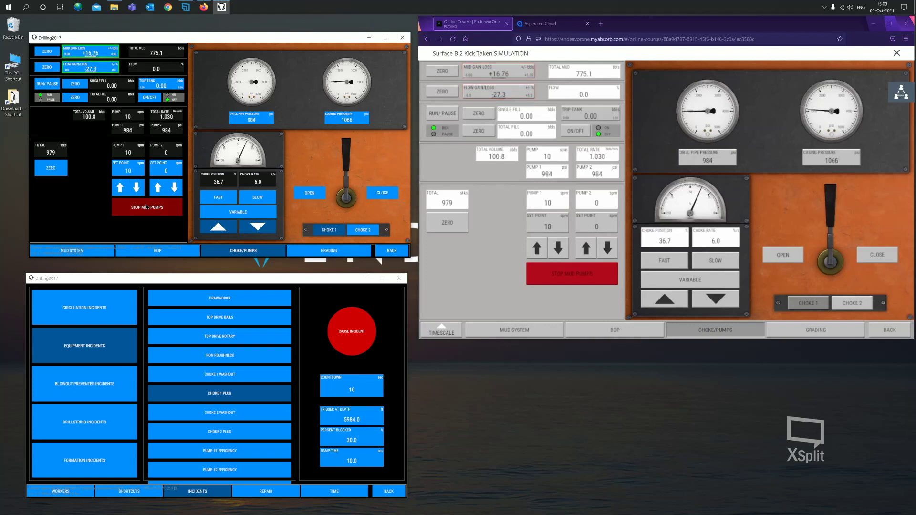
left_click(388, 192)
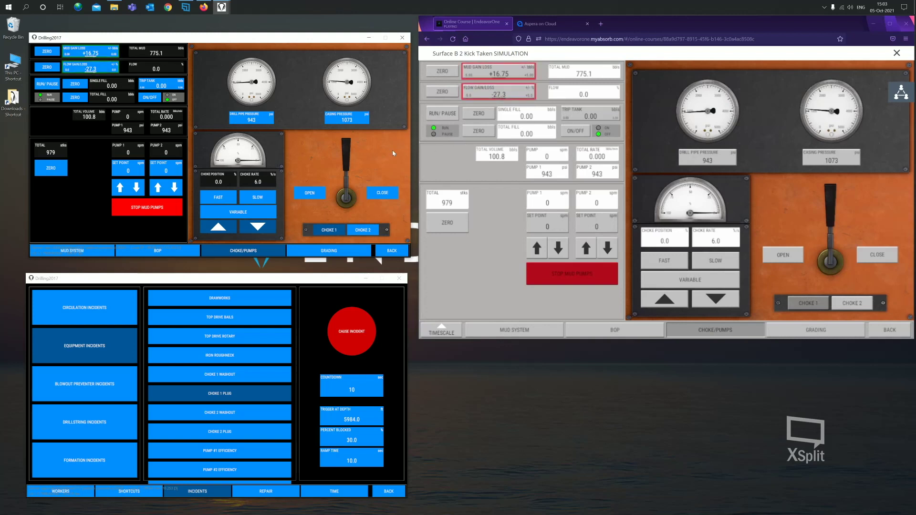
Use REPAIR > REPAIR CHOKE to clear the plug, then go back to the INCIDENTS panel
left_click(262, 496)
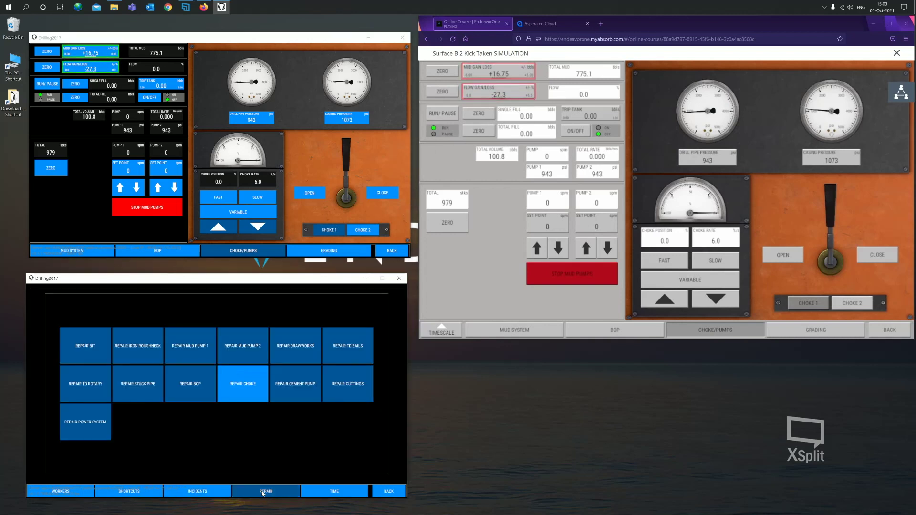
left_click(246, 392)
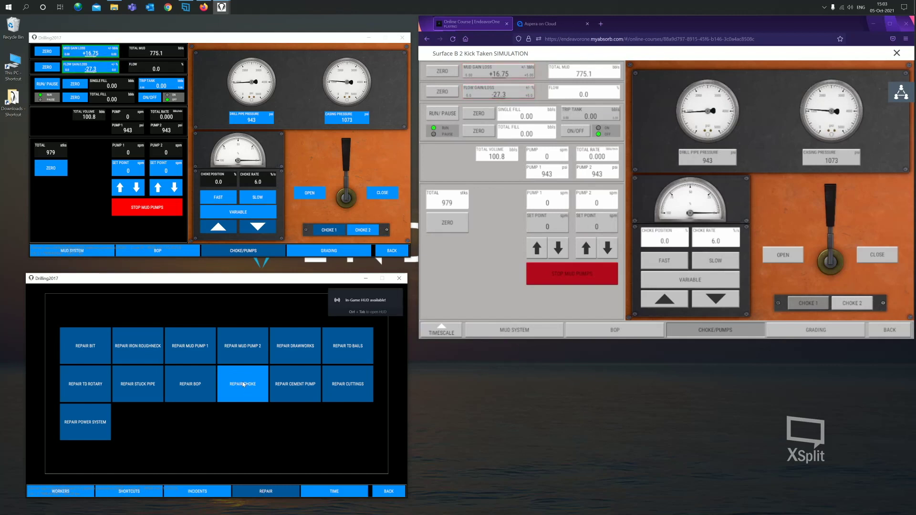
left_click(197, 492)
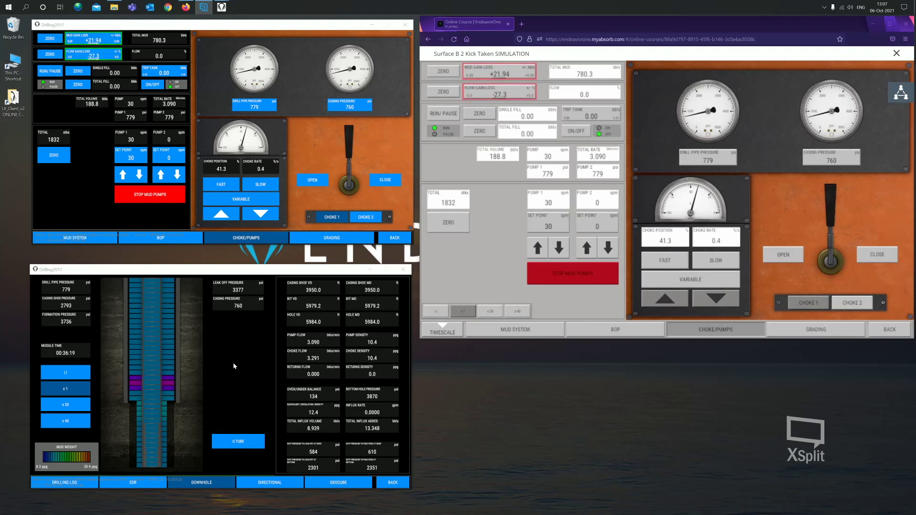
left_click(218, 269)
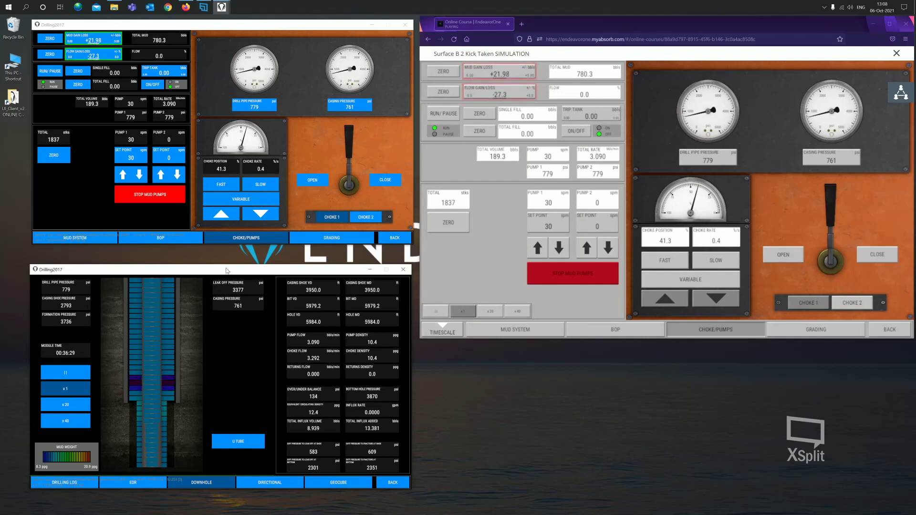
In the lower window, choose MENU > DEBRIEF to get the save-before-debrief prompt
left_click(392, 483)
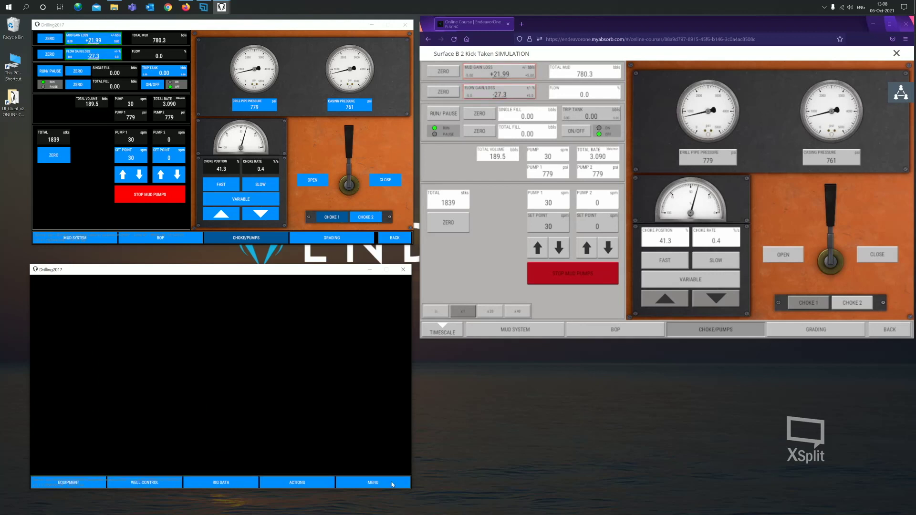
left_click(374, 483)
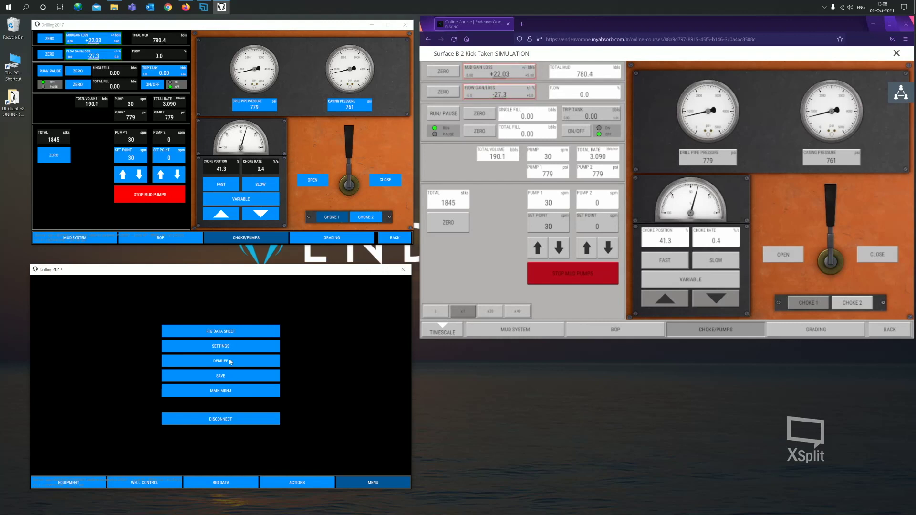
left_click(230, 362)
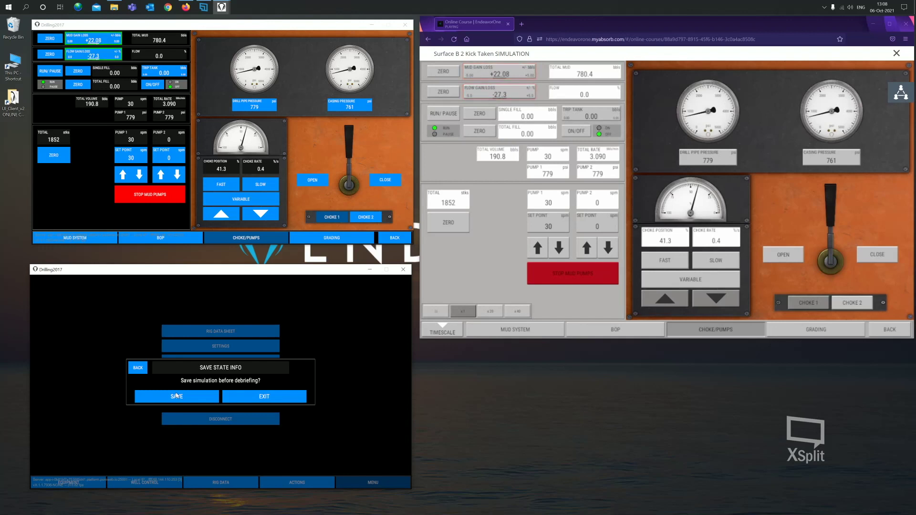
Save the simulation state to the Desktop as 'DEMO ASSESSMENT'
left_click(177, 396)
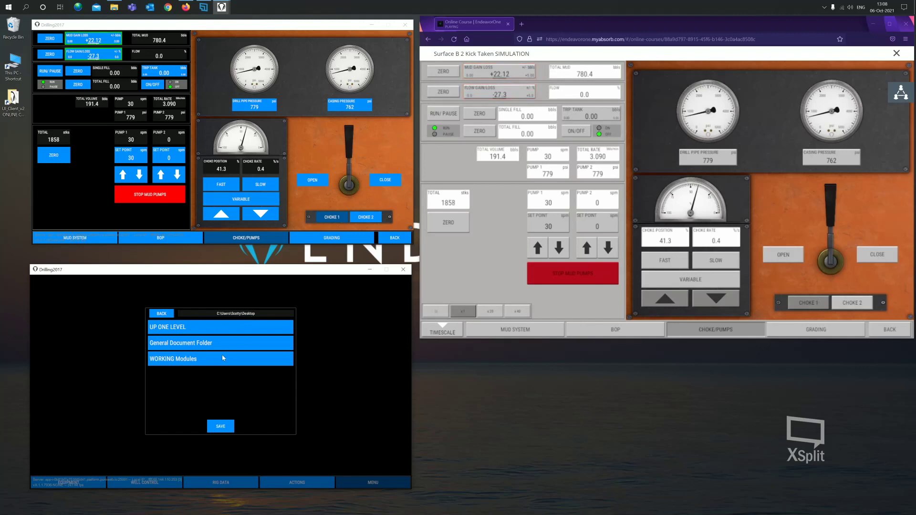
left_click(221, 427)
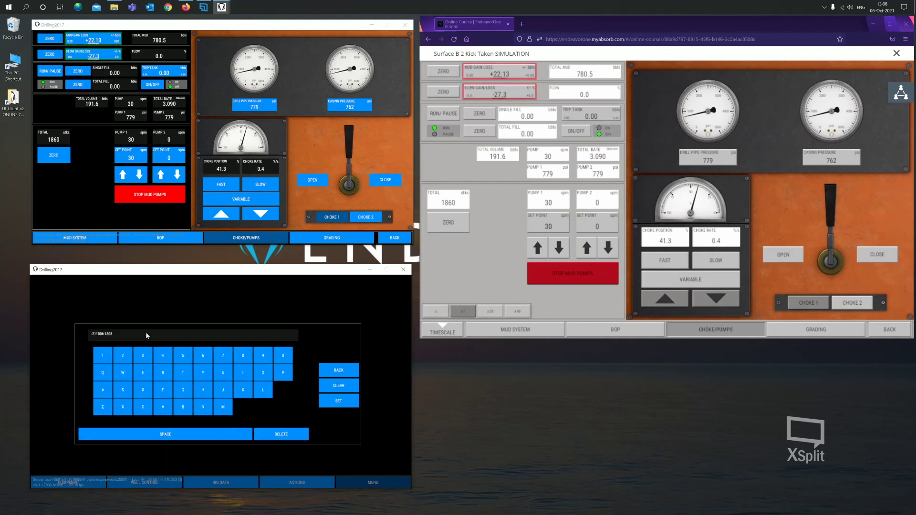
left_click(339, 385)
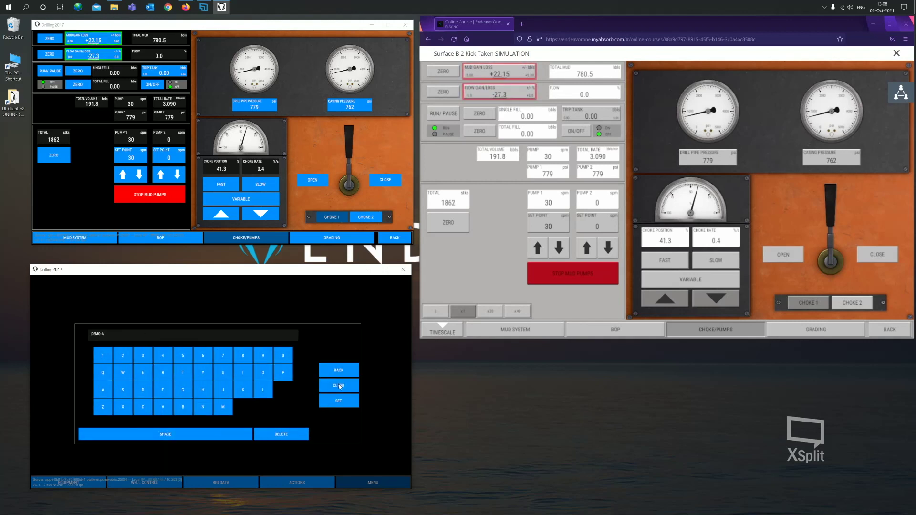
type("DEMO ASSESSMENT")
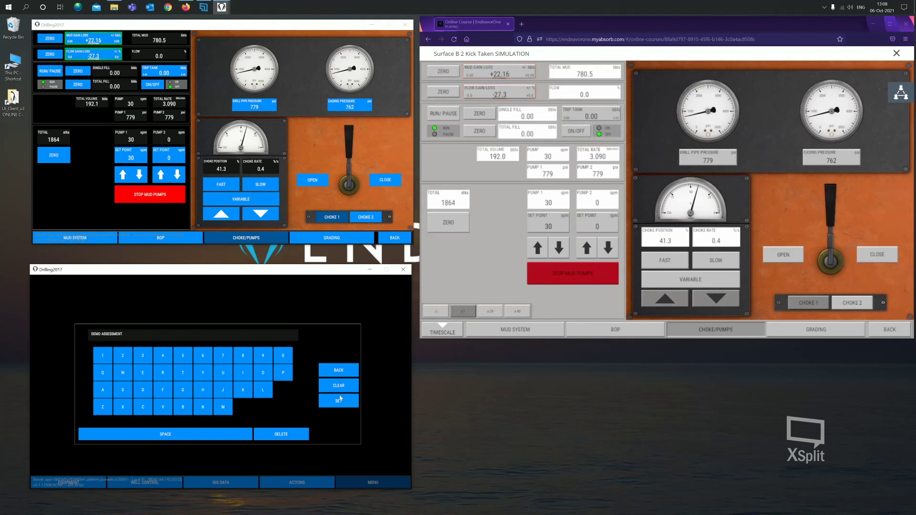
left_click(338, 401)
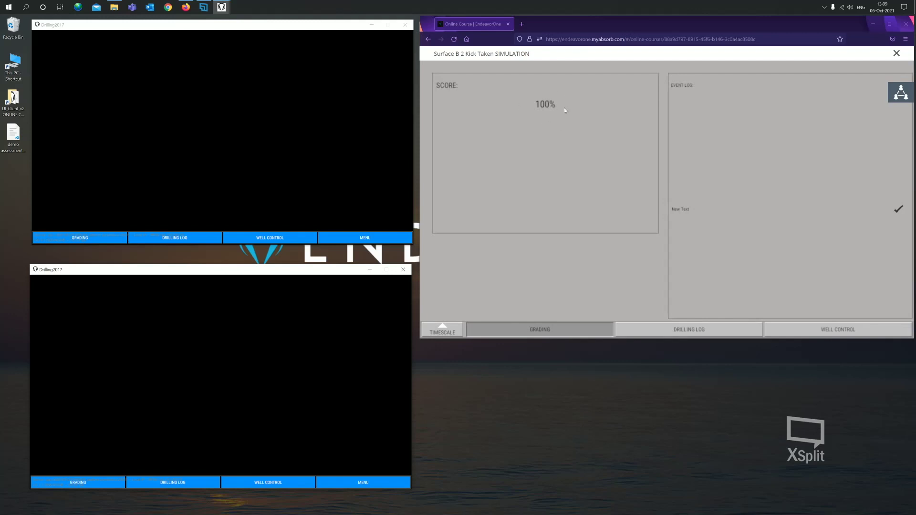
Switch the browser debrief to the WELL CONTROL trend chart showing the Choke 1 Plugged malfunction
left_click(808, 330)
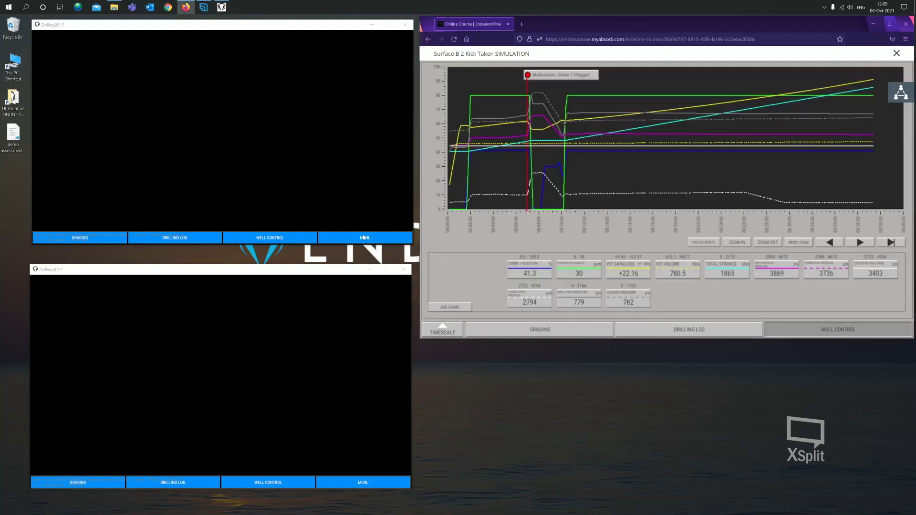
Show the well control graph in both windows and open chart settings for Choke 1 Position
left_click(275, 240)
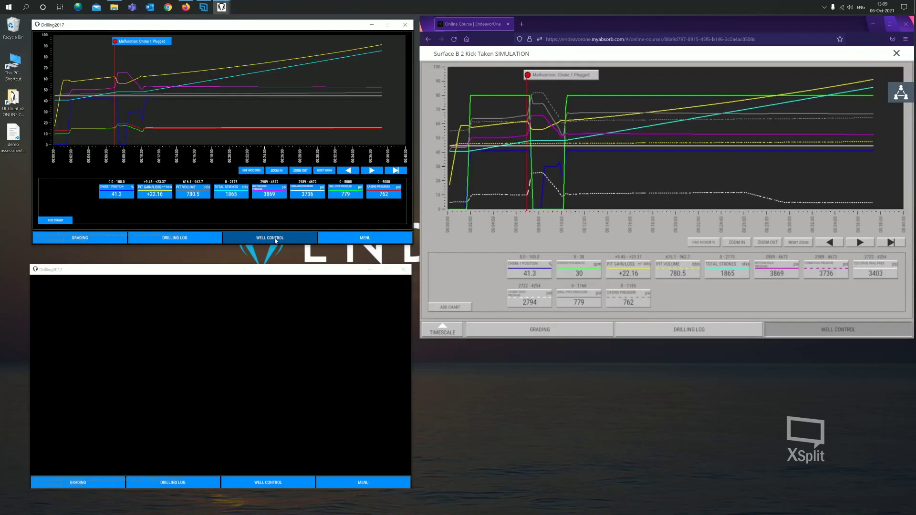
left_click(271, 483)
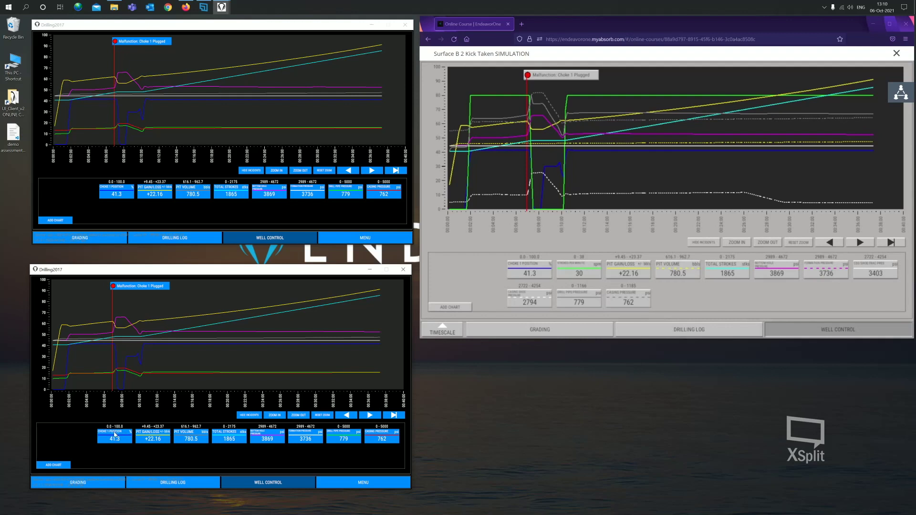
left_click(115, 434)
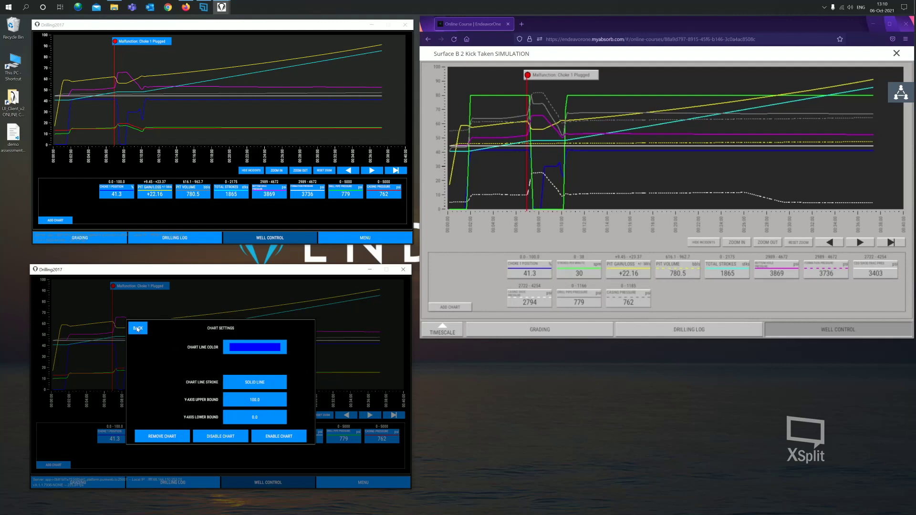
left_click(137, 328)
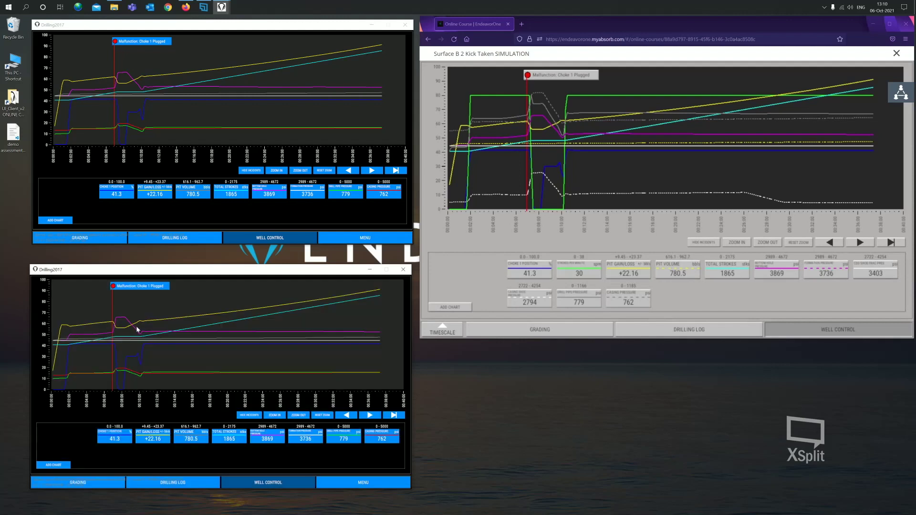
left_click(52, 465)
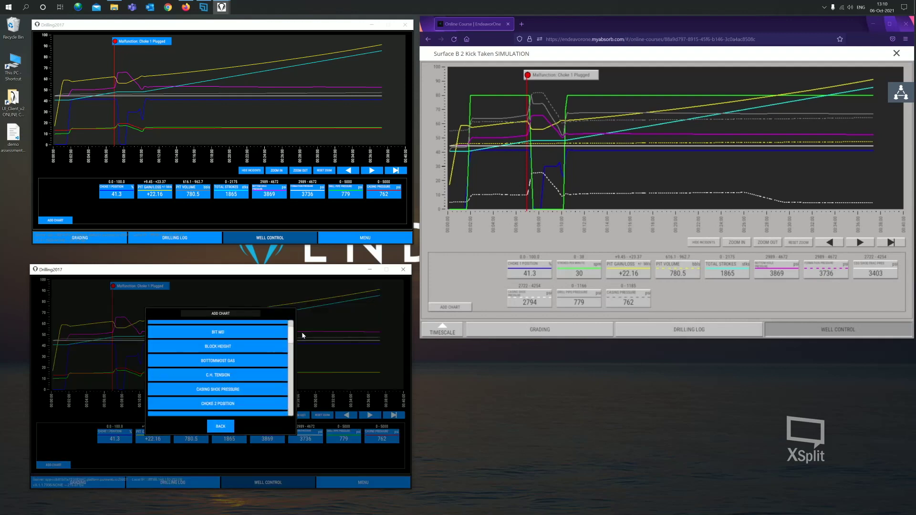
mouse_move(291, 334)
left_mouse_down()
mouse_move(293, 406)
mouse_move(290, 325)
left_mouse_up()
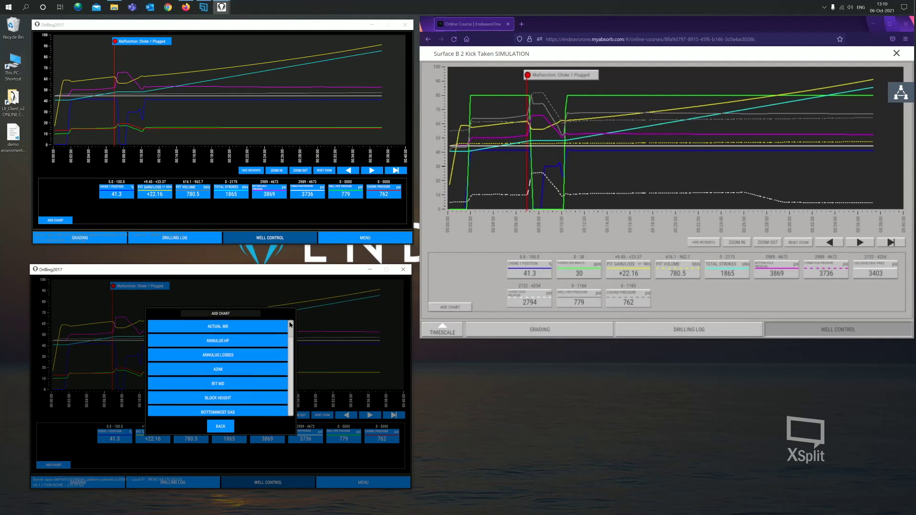
left_click(221, 427)
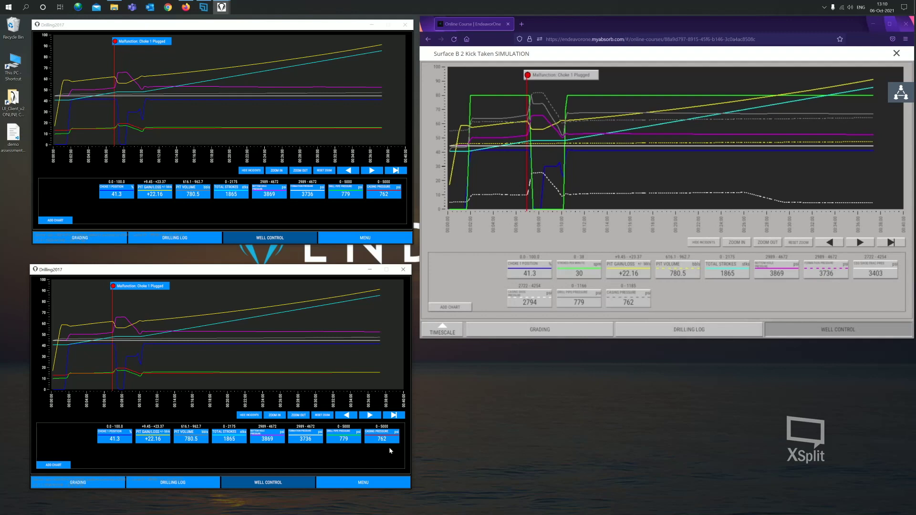
left_click(188, 485)
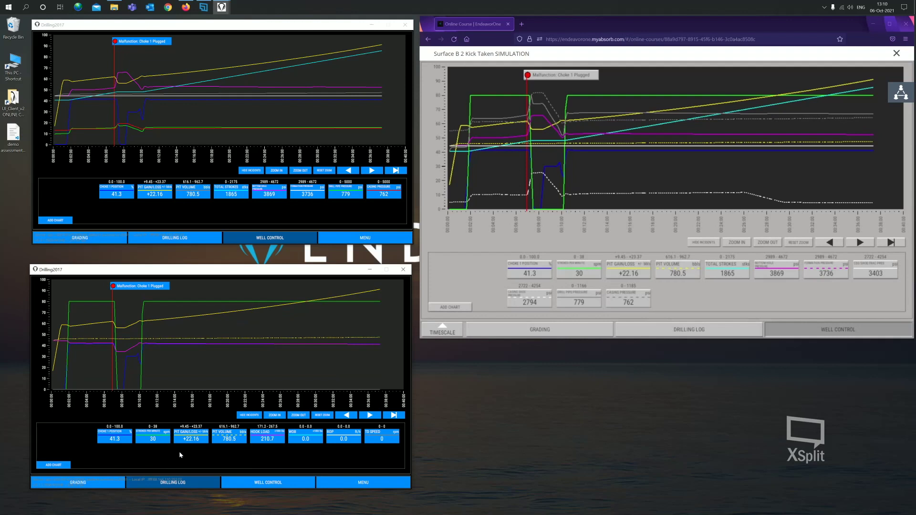
left_click(243, 483)
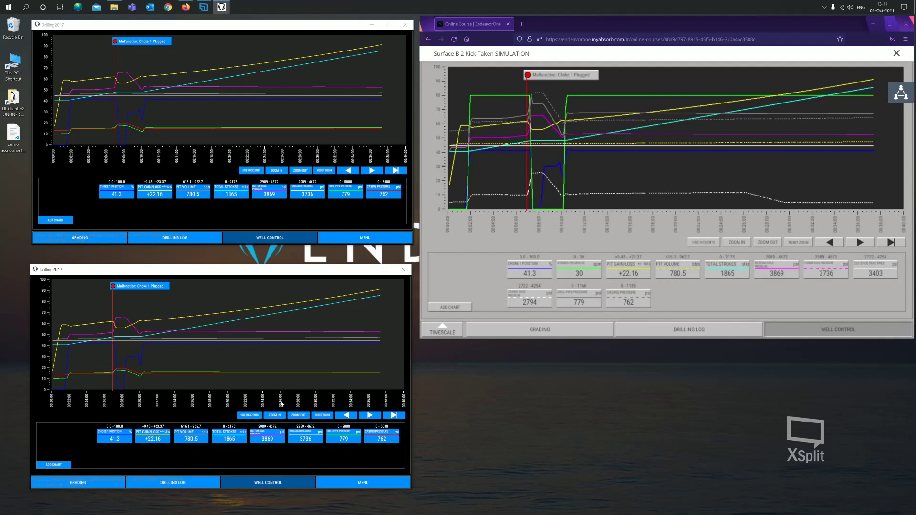
Enter the driller's, supervisor's and instructor's names in the debrief name form and accept them
left_click(364, 484)
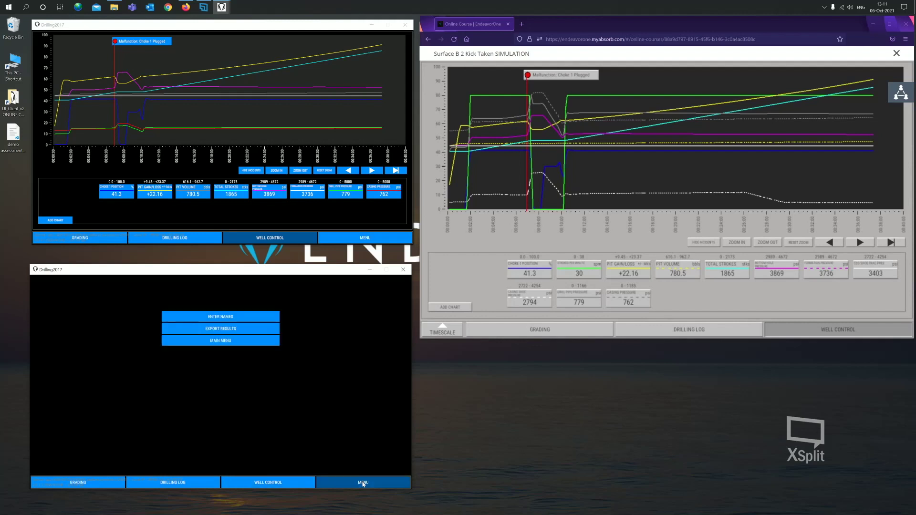
left_click(224, 318)
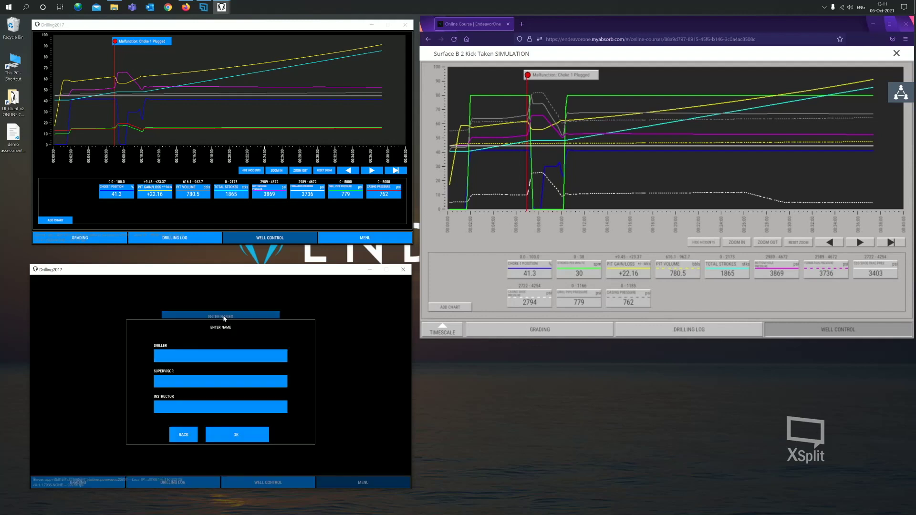
left_click(179, 357)
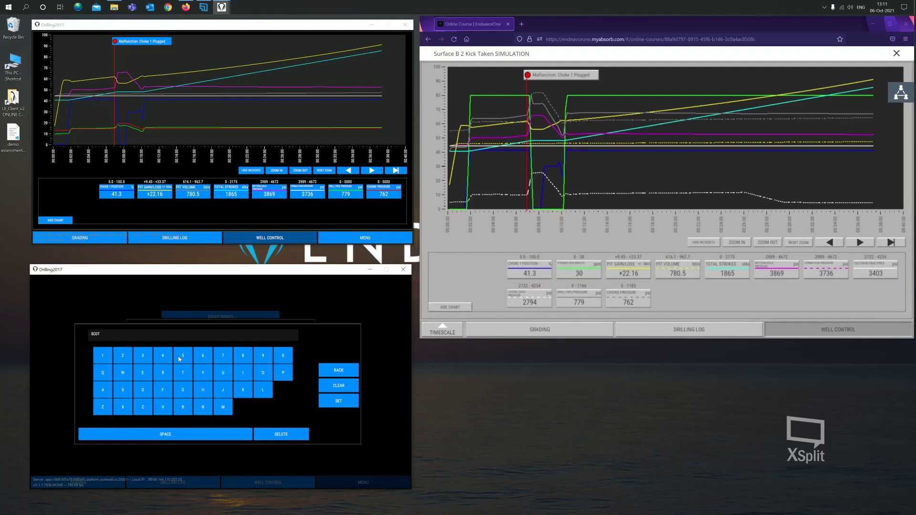
key("Return")
left_click(185, 384)
key("Return")
left_click(186, 405)
left_click(346, 403)
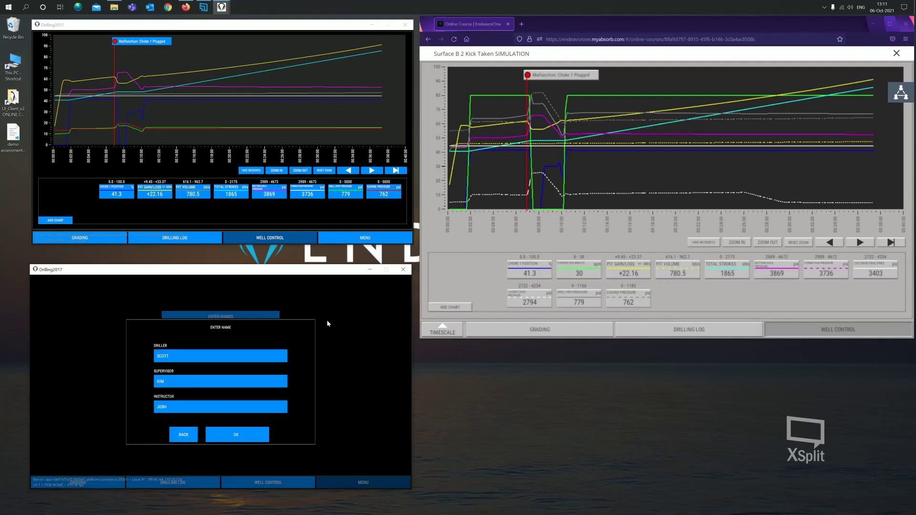
left_click(234, 436)
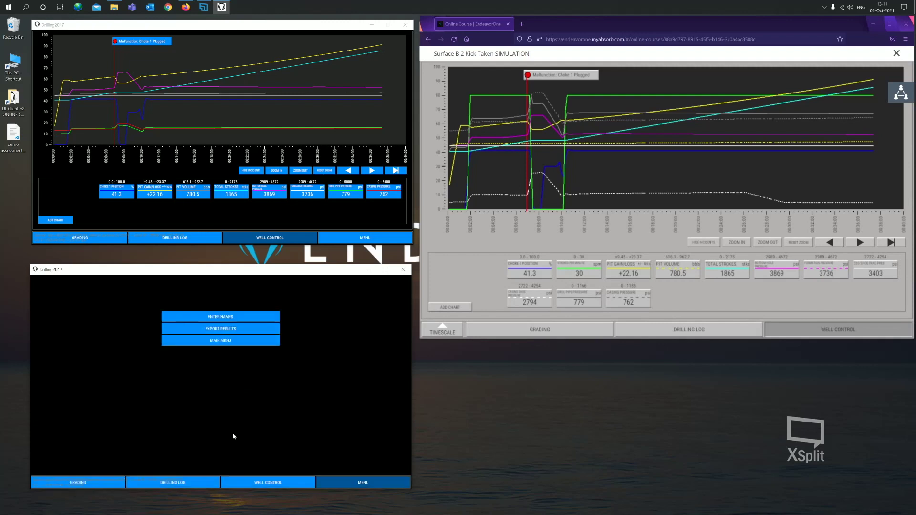
Export results with all faults to the Desktop, then select the exported well control PNG
left_click(222, 329)
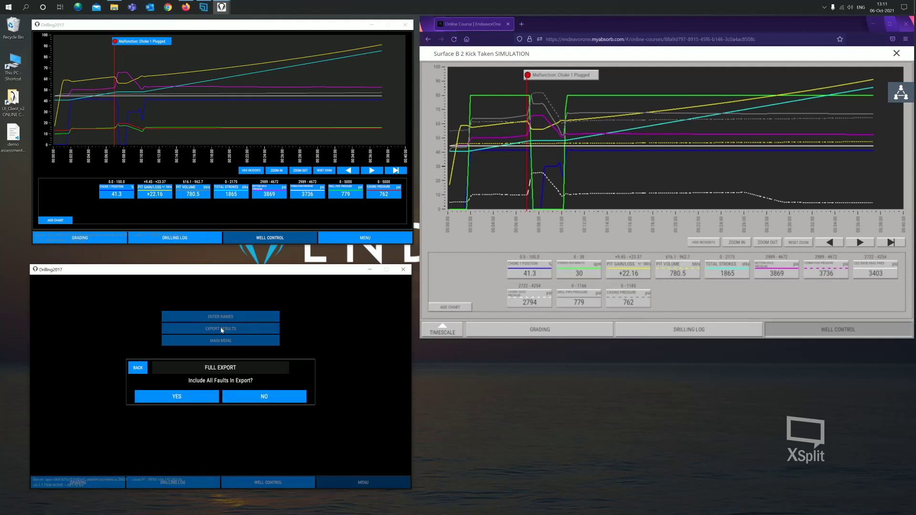
left_click(177, 398)
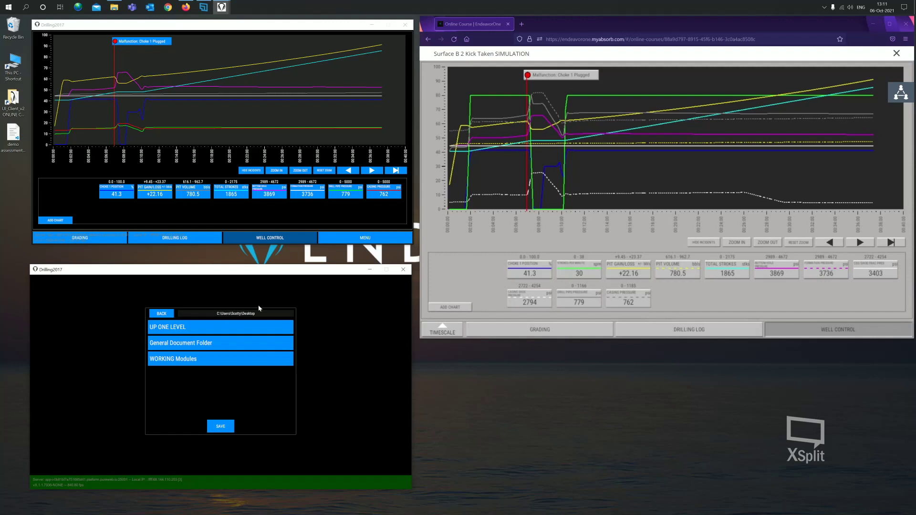
left_click(226, 427)
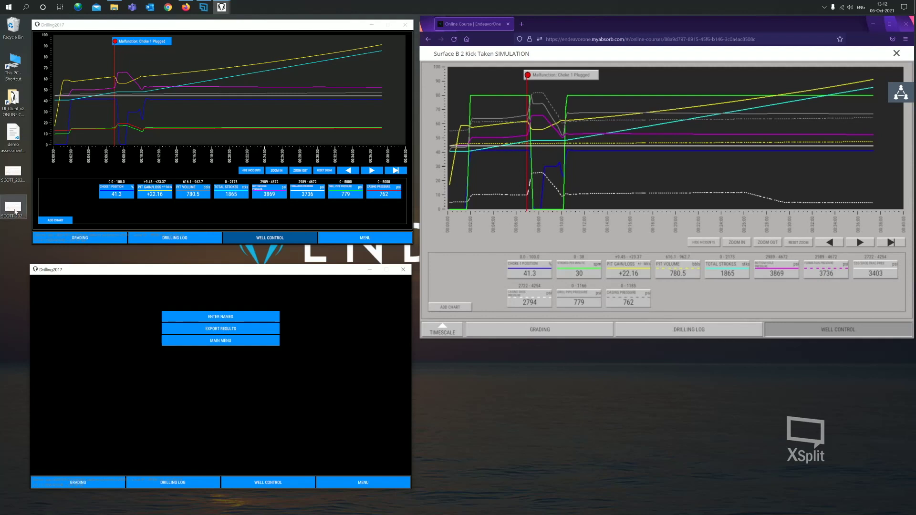
left_click(17, 206)
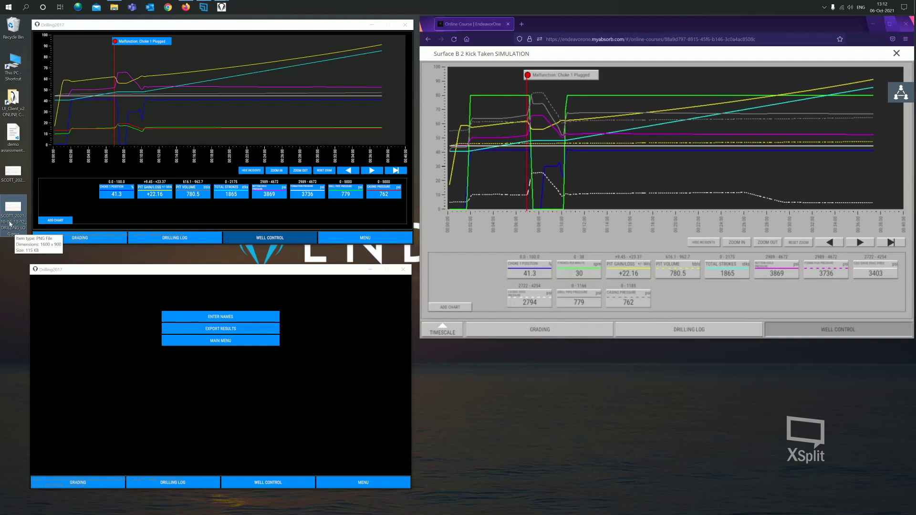
key("Up")
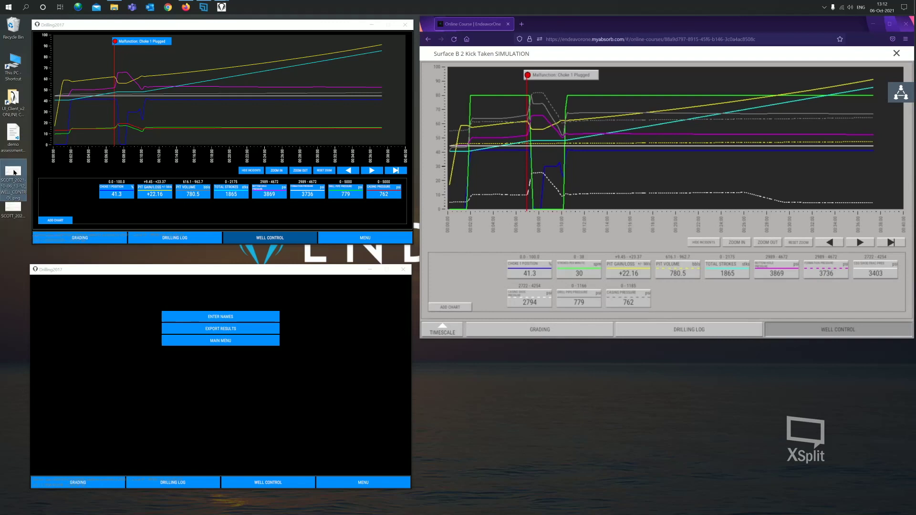
Open the exported WELL_CONTROL PNG in Photos to review it, then close it
double_click(14, 173)
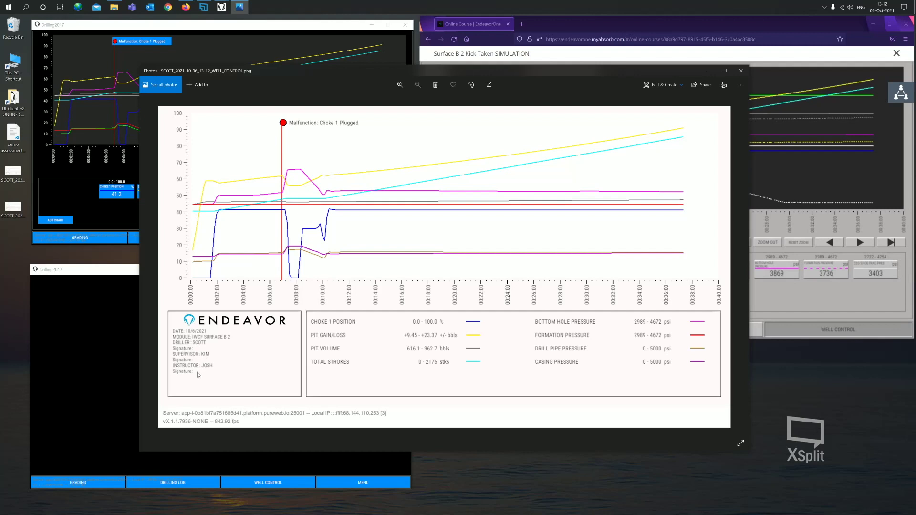
left_click(741, 72)
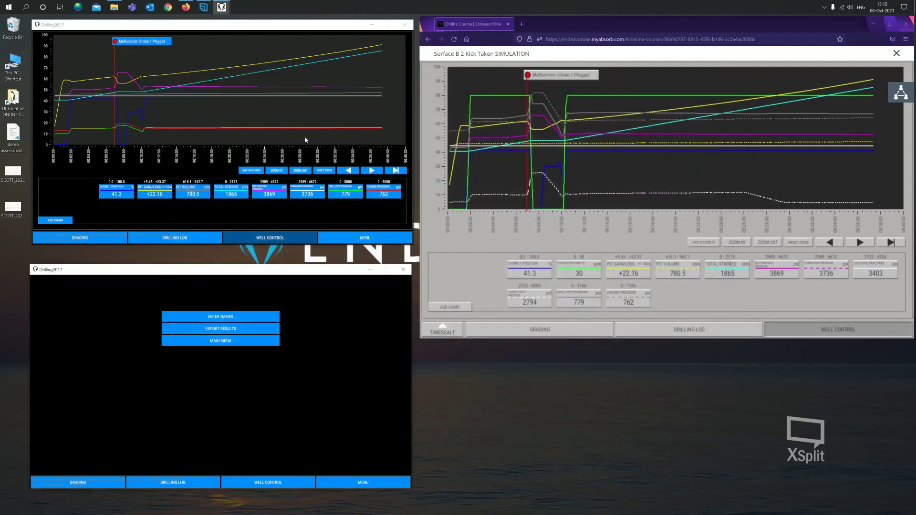
Show the lower well control graph and move its time cursor to about 00:16, 00:06, 00:07, then 00:10
left_click(283, 482)
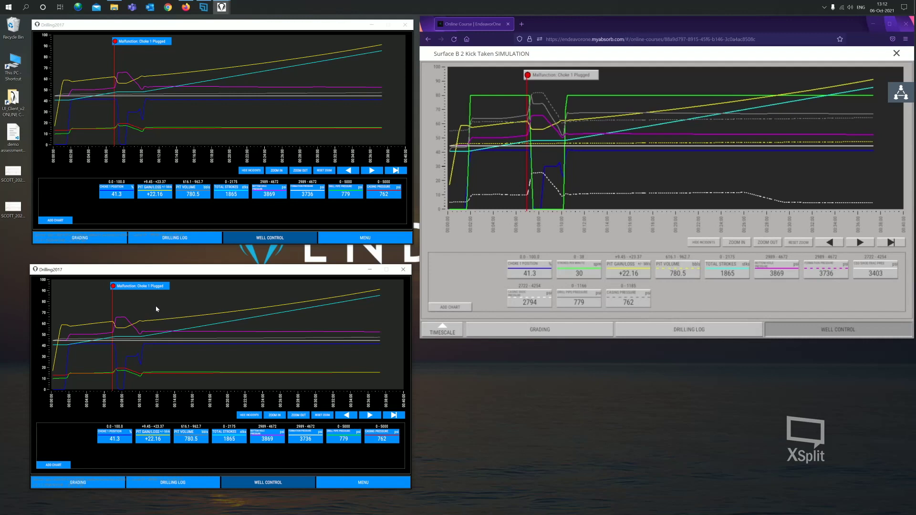
left_click_drag(156, 310, 213, 311)
left_click_drag(106, 309, 108, 307)
left_click_drag(108, 316, 117, 320)
left_click_drag(121, 306, 252, 319)
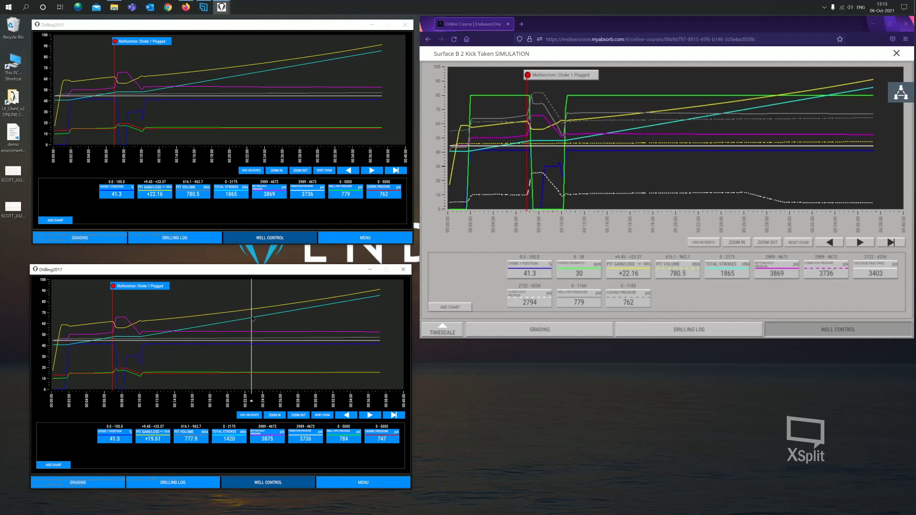